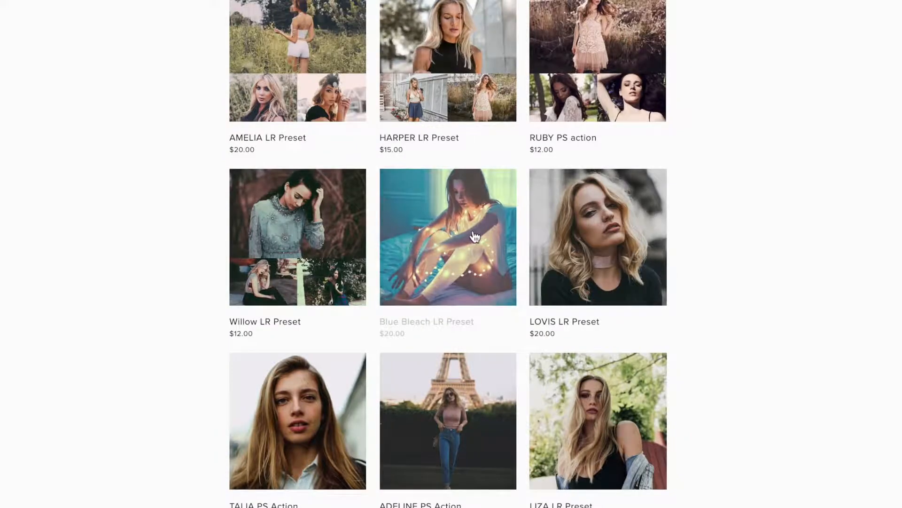
Open the Blue Bleach LR Preset product page and add the preset to the cart
{"action": "left_click", "coordinate": [448, 248]}
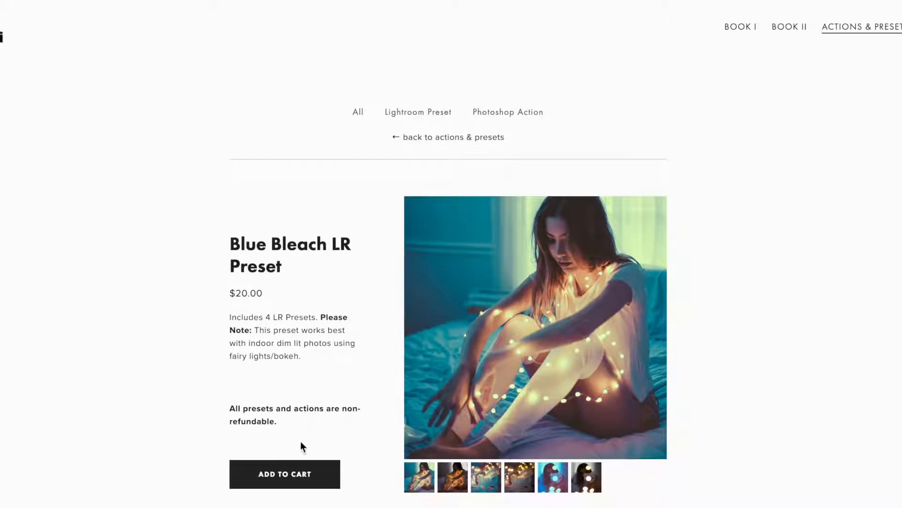
{"action": "left_click", "coordinate": [284, 477]}
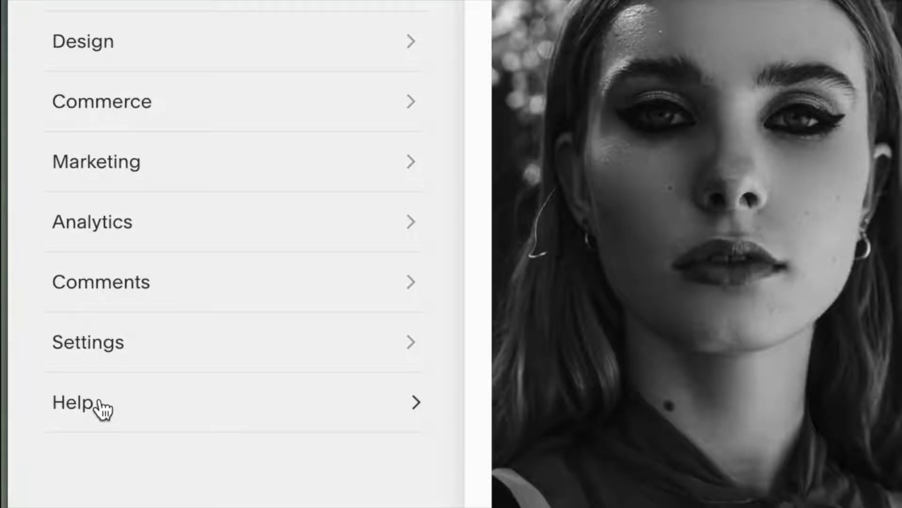
Open the website builder's Help section and load squarespace.com in the browser
{"action": "left_click", "coordinate": [100, 402]}
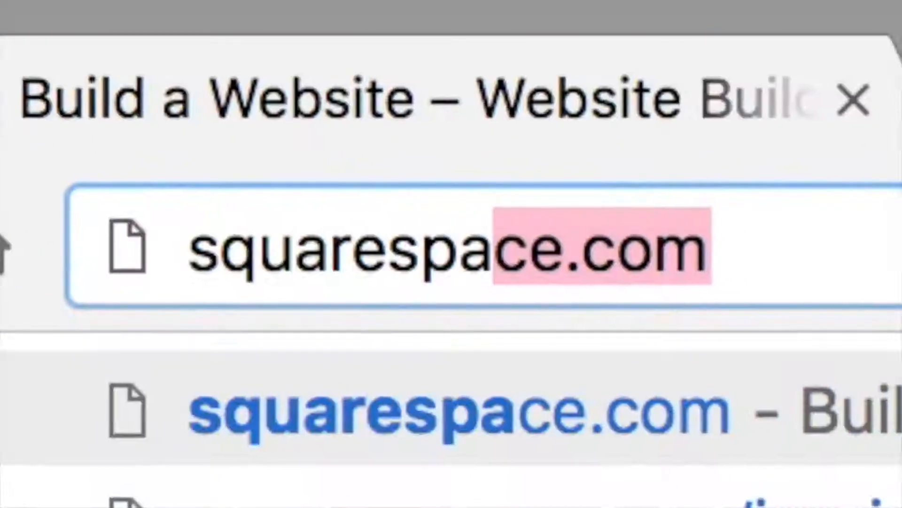
{"action": "type", "text": "ce.com"}
{"action": "key", "text": "Return"}
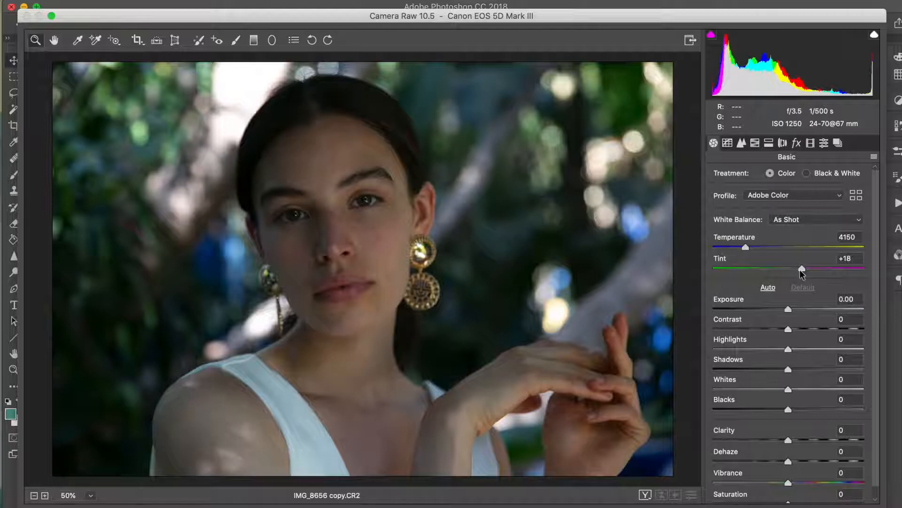
In Camera Raw, raise the portrait's Shadows to +32 and compare the before and after settings
{"action": "left_click", "coordinate": [789, 370]}
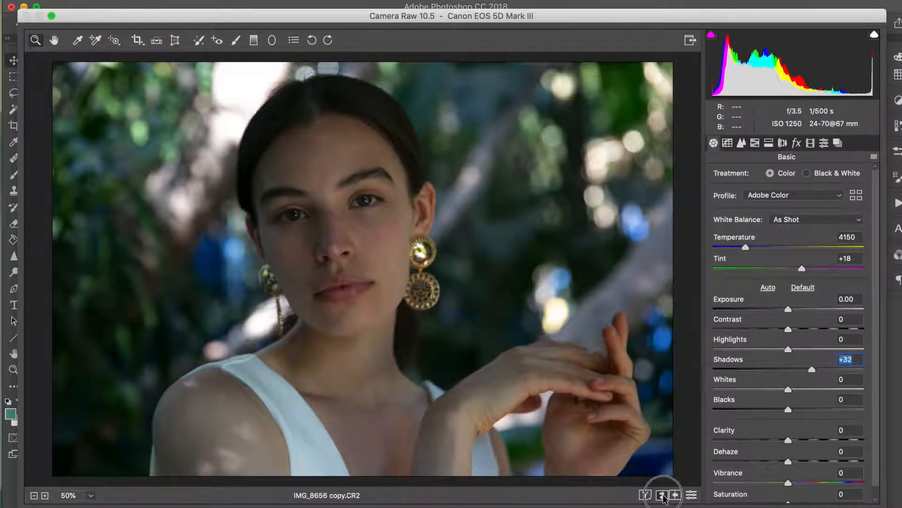
{"action": "left_click", "coordinate": [662, 495]}
{"action": "left_click", "coordinate": [662, 495]}
{"action": "left_click", "coordinate": [662, 494]}
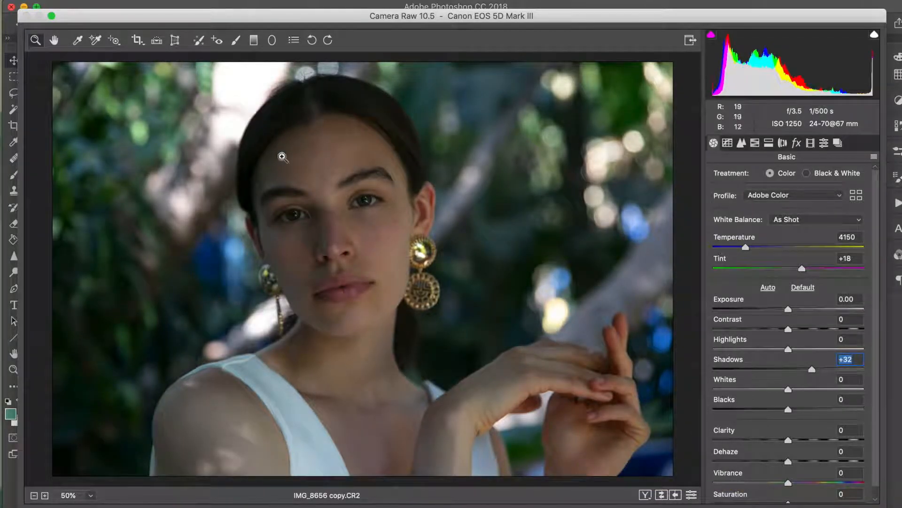
{"action": "left_click", "coordinate": [662, 495]}
{"action": "left_click", "coordinate": [662, 495]}
Try a strong Clarity boost on the portrait, and settle on a Clarity of +5
{"action": "left_click_drag", "start_coordinate": [790, 438], "coordinate": [794, 439]}
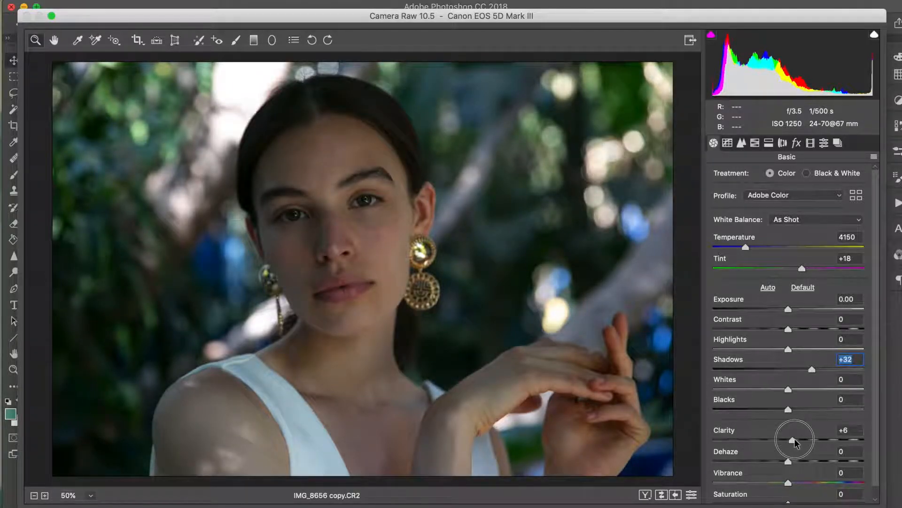
{"action": "left_click_drag", "start_coordinate": [794, 439], "coordinate": [830, 441]}
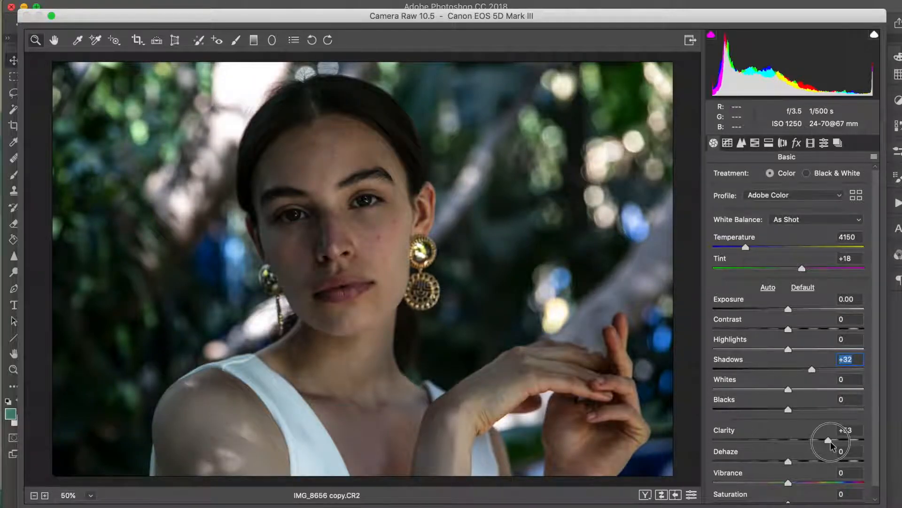
{"action": "left_click_drag", "start_coordinate": [831, 441], "coordinate": [793, 443]}
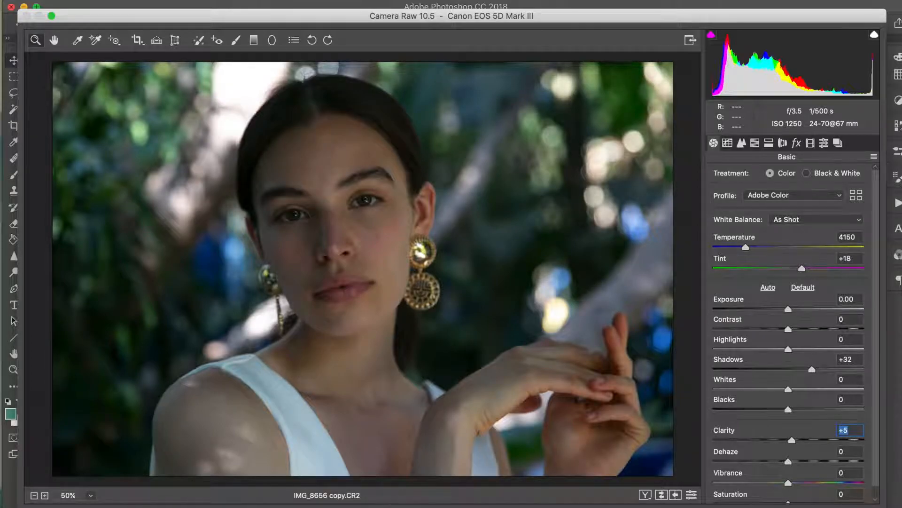
{"action": "left_click", "coordinate": [755, 143]}
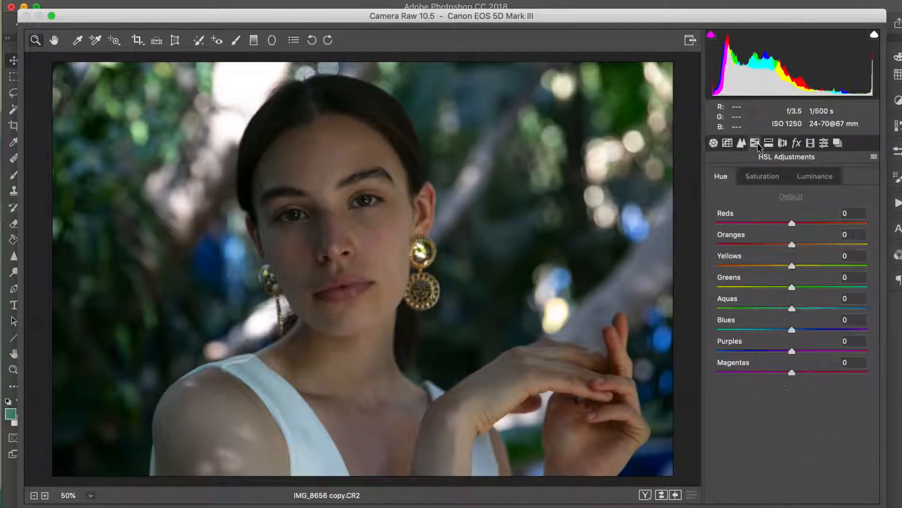
{"action": "left_click", "coordinate": [766, 144]}
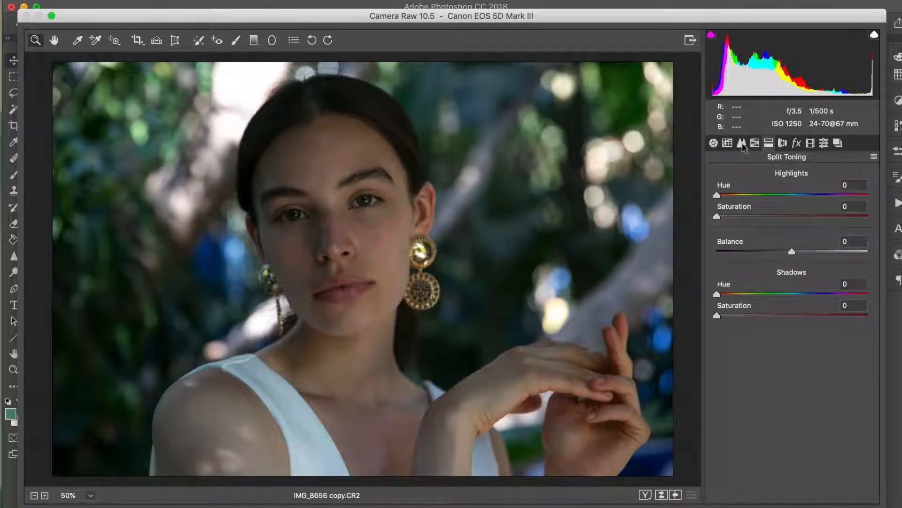
{"action": "left_click", "coordinate": [742, 143]}
{"action": "left_click", "coordinate": [726, 144]}
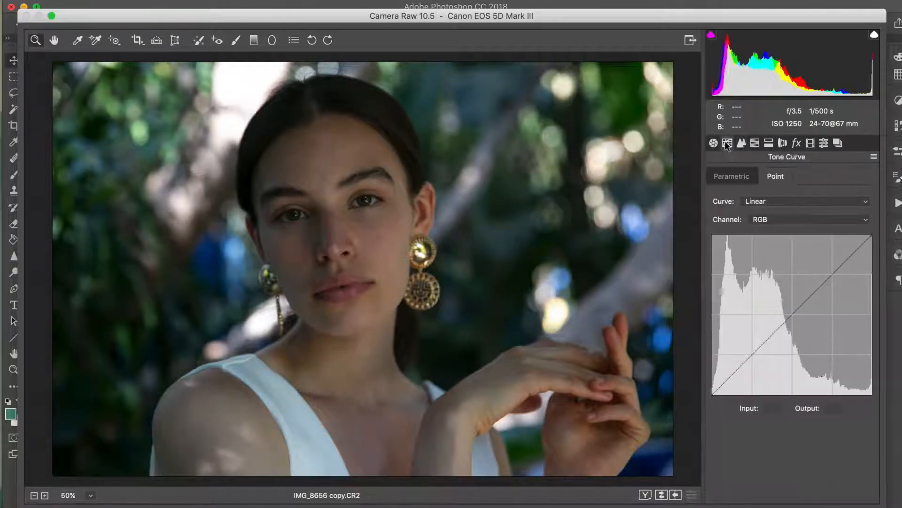
{"action": "left_click", "coordinate": [754, 146]}
Enable lens profile corrections for the photo, toggling them off and on to compare the effect
{"action": "left_click", "coordinate": [781, 144]}
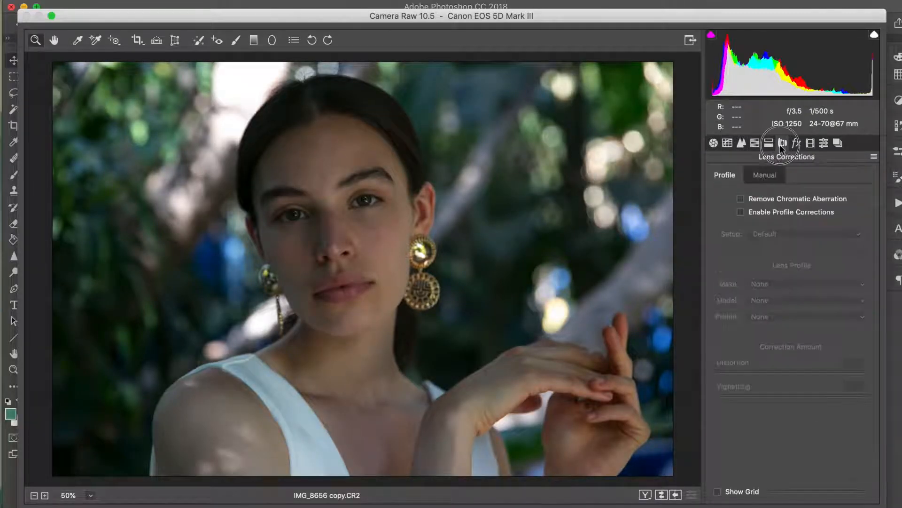
{"action": "left_click", "coordinate": [742, 211]}
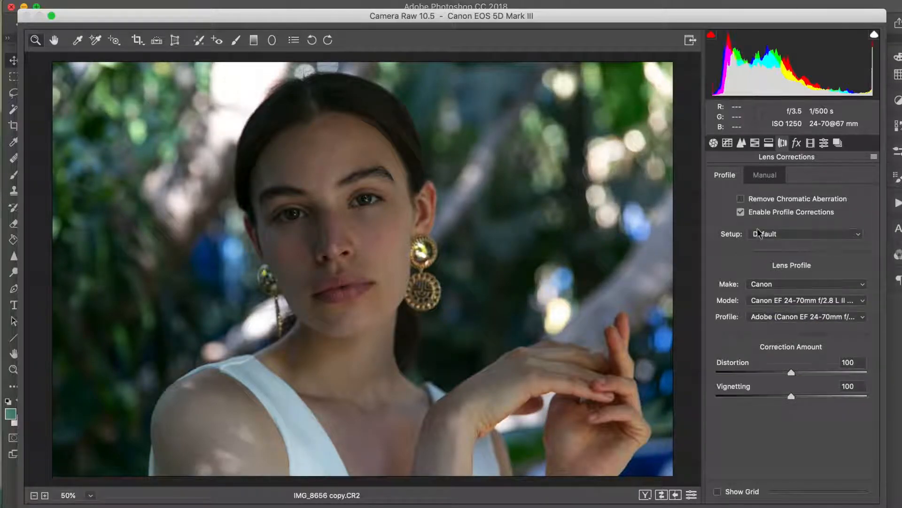
{"action": "left_click", "coordinate": [745, 210]}
{"action": "left_click", "coordinate": [745, 211]}
{"action": "left_click", "coordinate": [741, 212]}
{"action": "left_click", "coordinate": [741, 210]}
{"action": "left_click", "coordinate": [742, 212]}
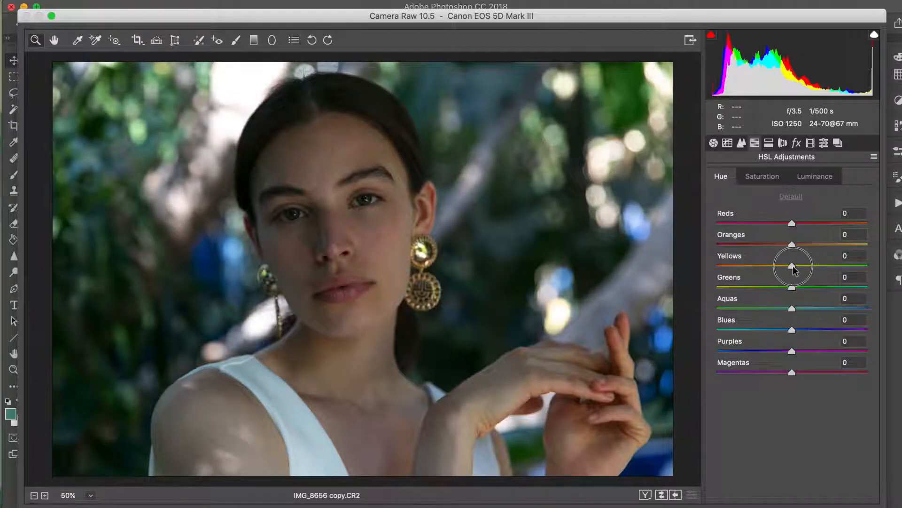
Shift the HSL hues of the photo: Yellows to -18, Greens to -100 and Aquas to -100
{"action": "left_click_drag", "start_coordinate": [793, 267], "coordinate": [778, 266]}
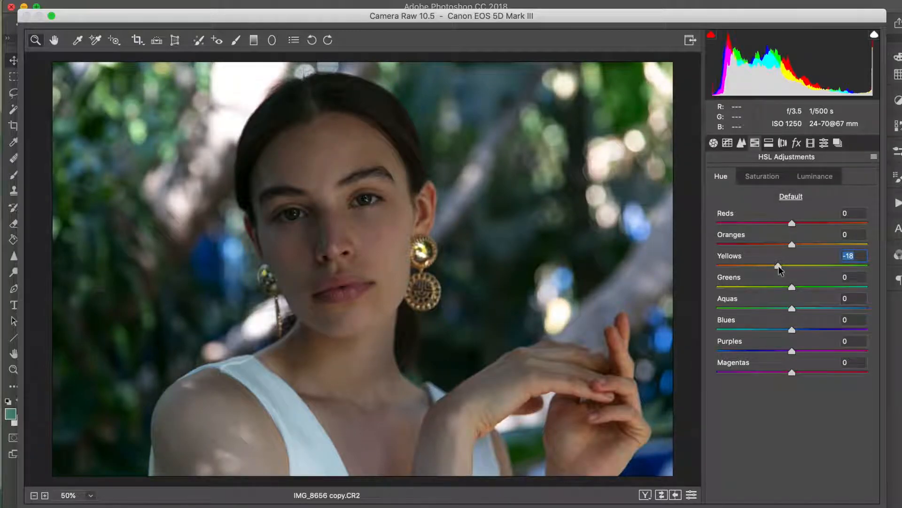
{"action": "left_click_drag", "start_coordinate": [793, 287], "coordinate": [661, 278]}
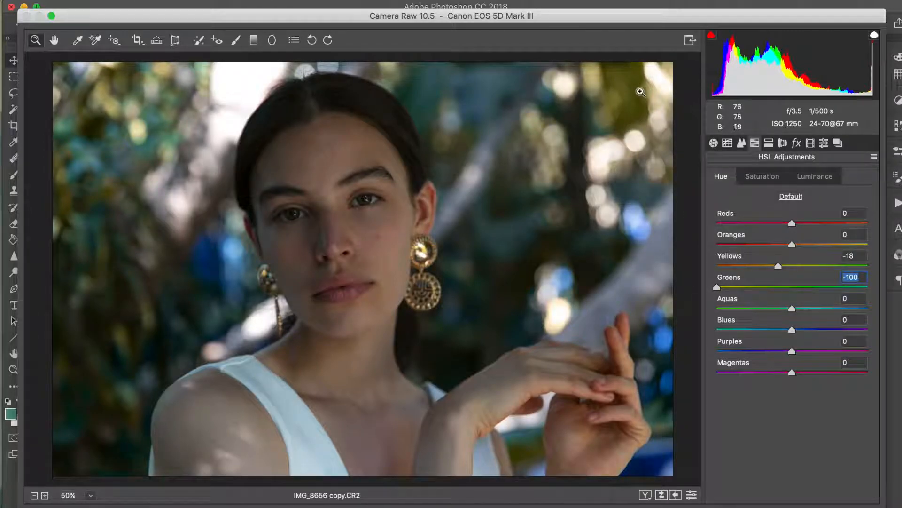
{"action": "left_click_drag", "start_coordinate": [743, 288], "coordinate": [690, 309]}
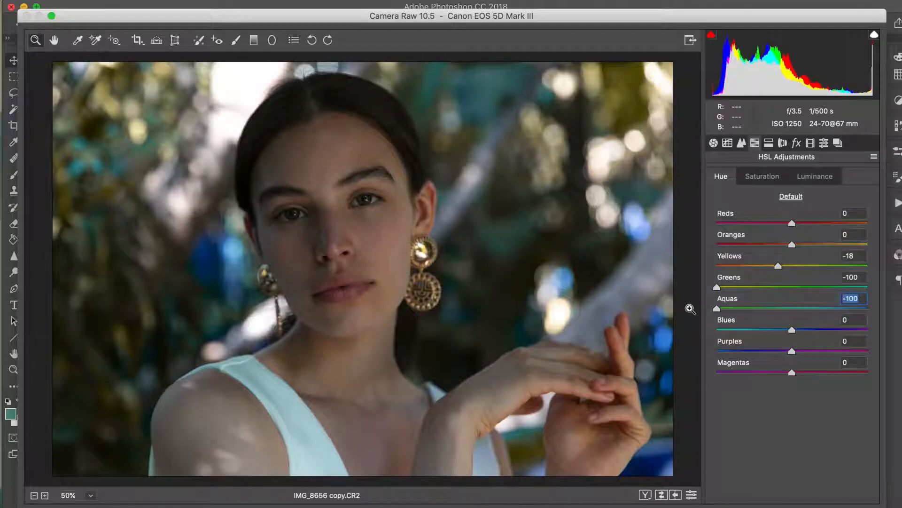
Set the HSL saturation to +4 for Yellows and +23 for Greens, and raise Aquas slightly
{"action": "left_click", "coordinate": [757, 178]}
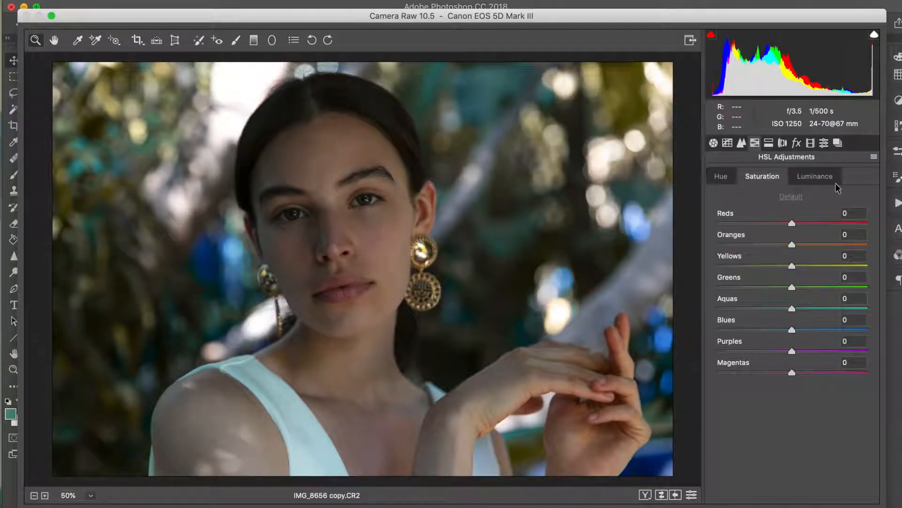
{"action": "left_click_drag", "start_coordinate": [793, 267], "coordinate": [796, 266]}
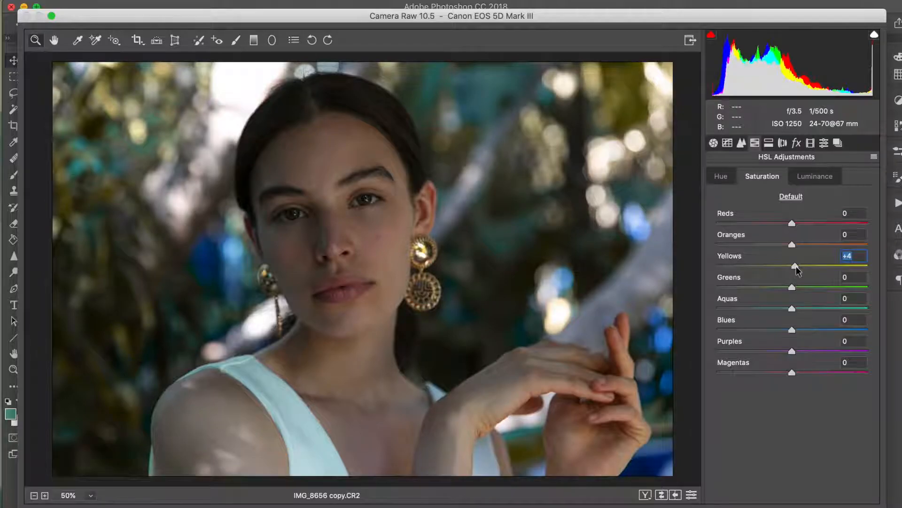
{"action": "mouse_move", "coordinate": [792, 288]}
{"action": "left_mouse_down"}
{"action": "mouse_move", "coordinate": [831, 294]}
{"action": "mouse_move", "coordinate": [719, 289]}
{"action": "mouse_move", "coordinate": [854, 298]}
{"action": "mouse_move", "coordinate": [737, 295]}
{"action": "mouse_move", "coordinate": [809, 291]}
{"action": "left_mouse_up"}
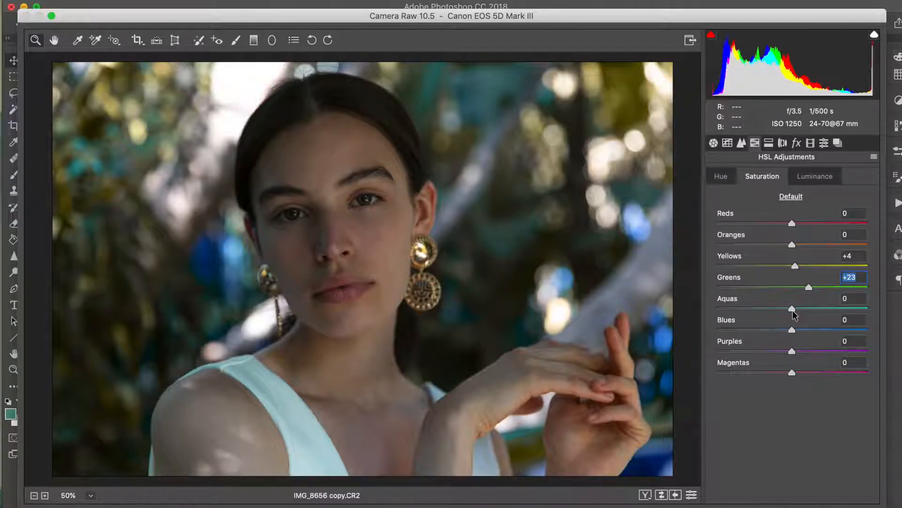
{"action": "left_click_drag", "start_coordinate": [792, 309], "coordinate": [797, 308]}
Set the HSL luminance to +8 for Yellows and +20 for Greens, and compare before and after
{"action": "left_click", "coordinate": [806, 177]}
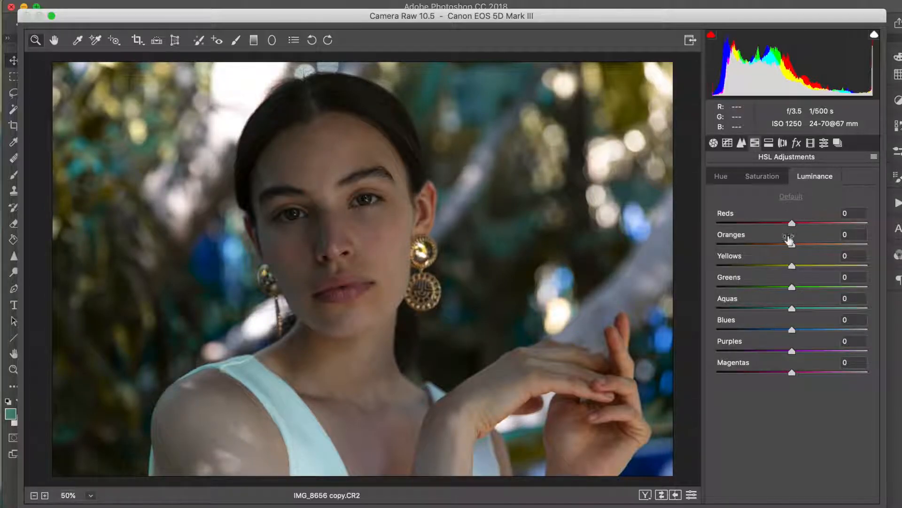
{"action": "left_click_drag", "start_coordinate": [793, 264], "coordinate": [808, 293]}
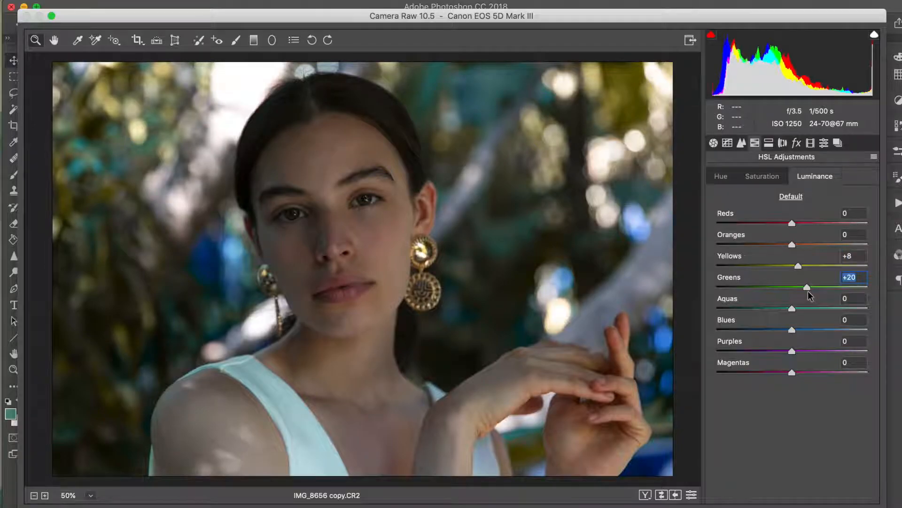
{"action": "left_click", "coordinate": [661, 495]}
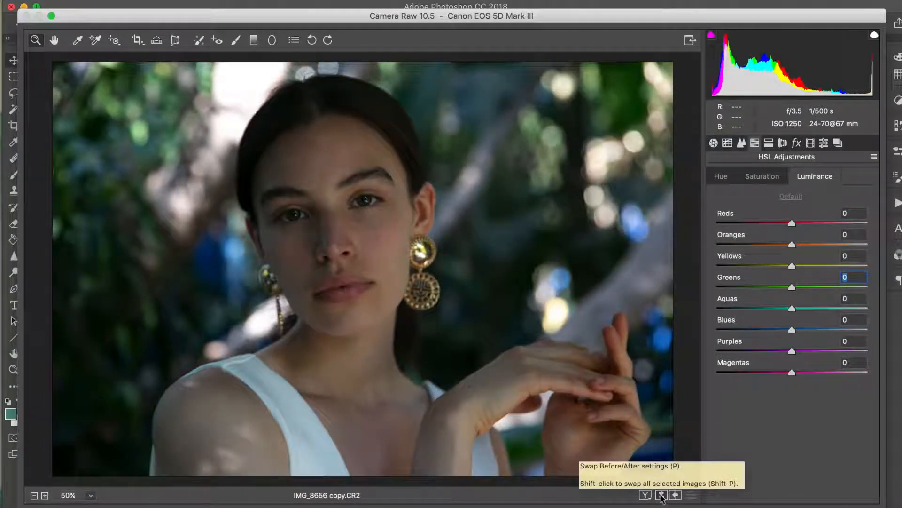
{"action": "left_click", "coordinate": [662, 495]}
{"action": "left_click", "coordinate": [662, 495]}
{"action": "left_click", "coordinate": [662, 494]}
In the camera calibration, set the Green Primary hue to -23 and its saturation to +14
{"action": "left_click", "coordinate": [769, 143]}
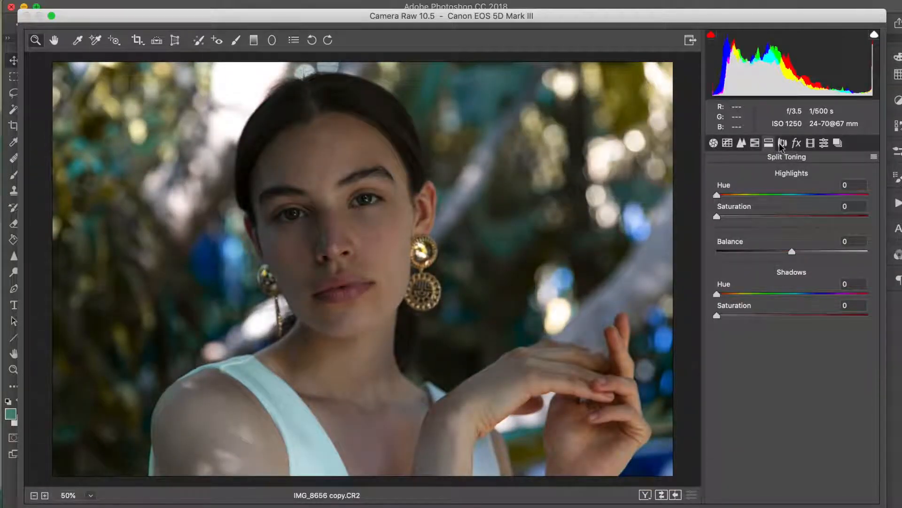
{"action": "left_click", "coordinate": [780, 143]}
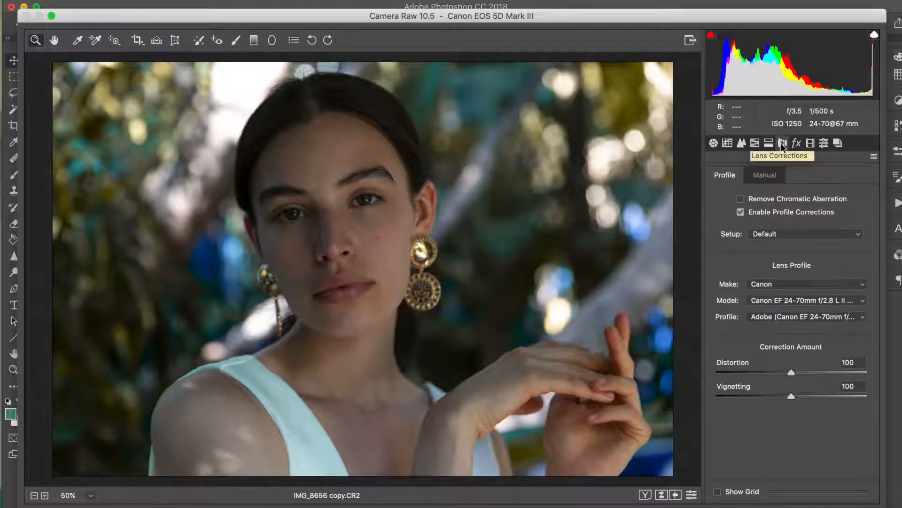
{"action": "left_click", "coordinate": [796, 144]}
{"action": "left_click", "coordinate": [808, 147]}
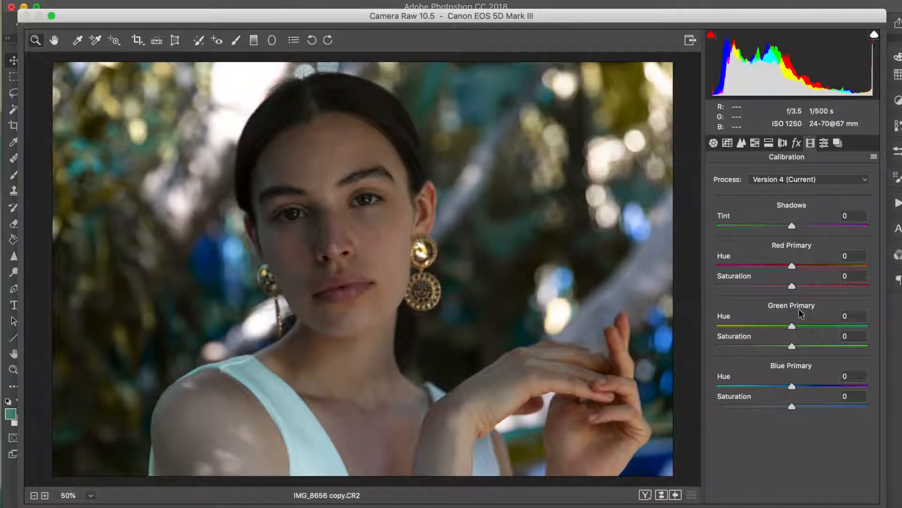
{"action": "left_click_drag", "start_coordinate": [792, 326], "coordinate": [805, 349]}
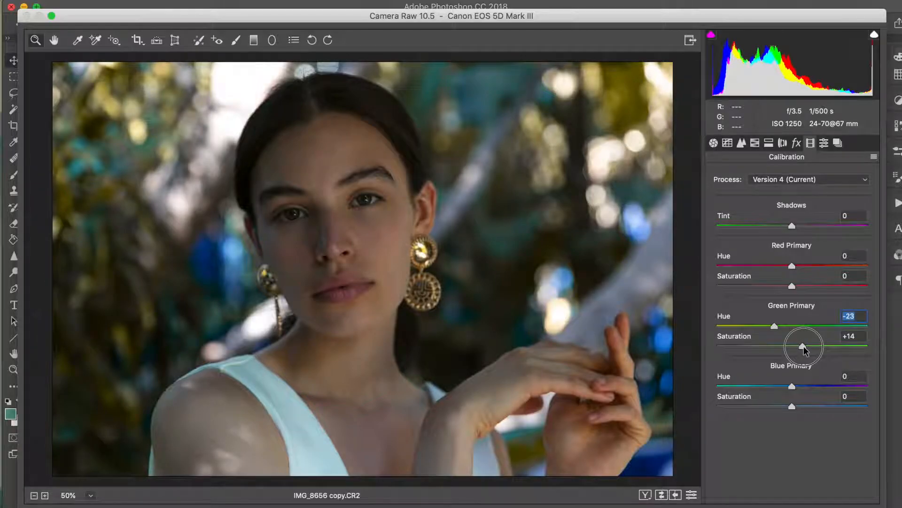
{"action": "mouse_move", "coordinate": [804, 349]}
{"action": "left_mouse_down"}
{"action": "mouse_move", "coordinate": [870, 355]}
{"action": "mouse_move", "coordinate": [804, 352]}
{"action": "left_mouse_up"}
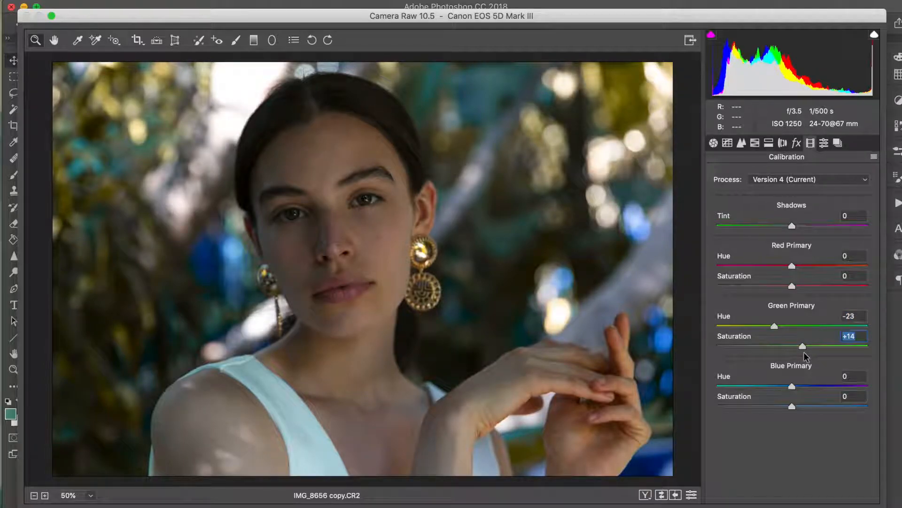
Compare the portrait's before and after settings repeatedly, at 50% and at 33.3% zoom
{"action": "left_click", "coordinate": [660, 495]}
{"action": "left_click", "coordinate": [660, 494]}
{"action": "left_click", "coordinate": [661, 496]}
{"action": "left_click", "coordinate": [661, 495]}
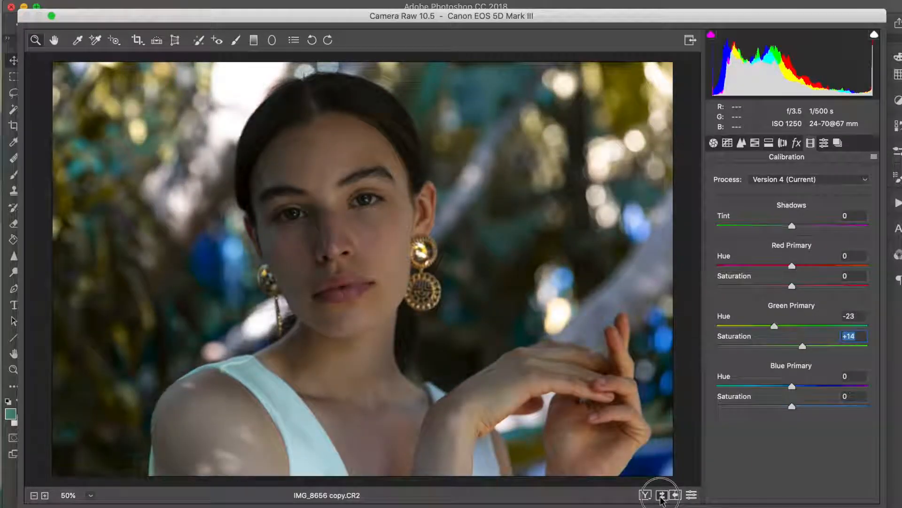
{"action": "left_click", "coordinate": [661, 495]}
{"action": "left_click", "coordinate": [661, 495]}
{"action": "left_click", "coordinate": [661, 495]}
{"action": "left_click", "coordinate": [660, 495]}
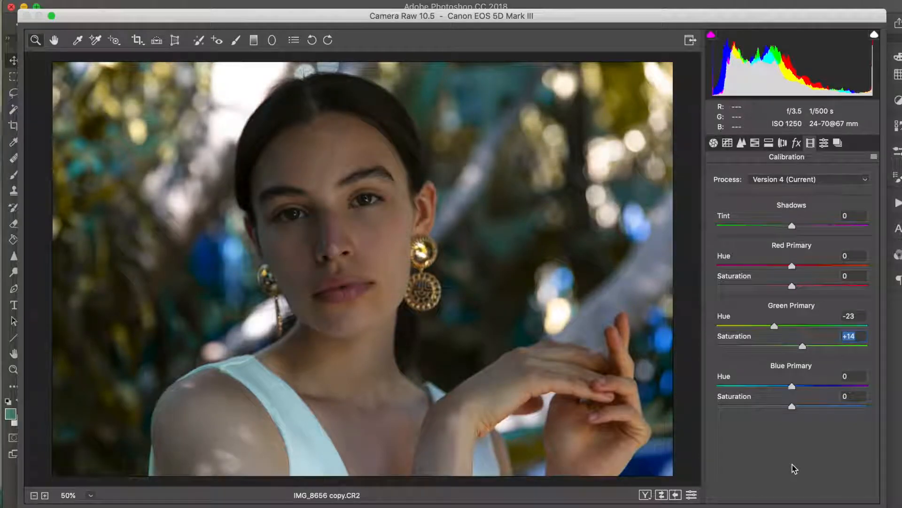
{"action": "key", "text": "super+minus"}
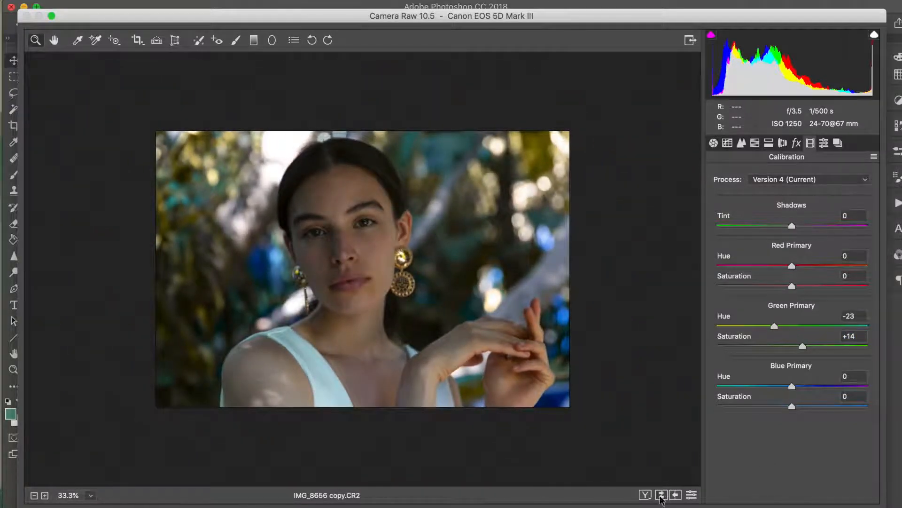
{"action": "left_click", "coordinate": [660, 495]}
{"action": "left_click", "coordinate": [661, 496]}
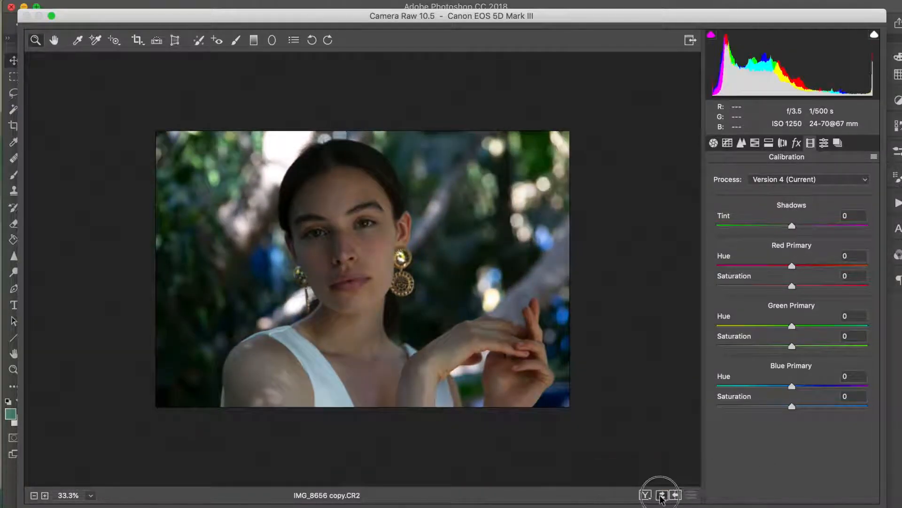
{"action": "left_click", "coordinate": [661, 495]}
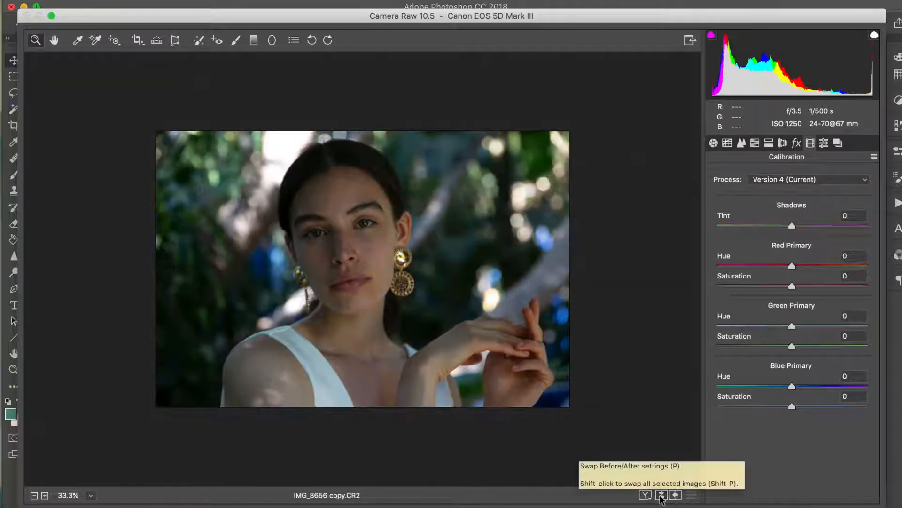
{"action": "left_click", "coordinate": [661, 496]}
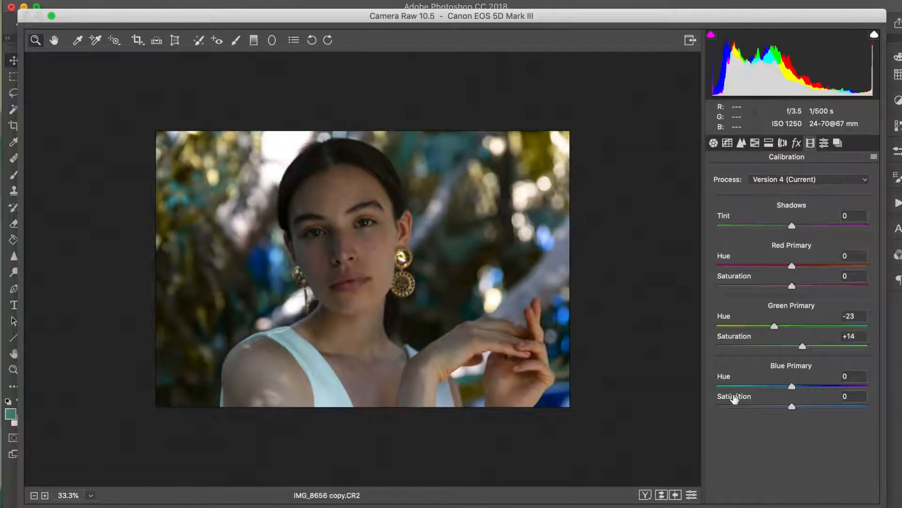
Enlarge the portrait preview and compare its before and after settings once more
{"action": "key", "text": "super+plus"}
{"action": "left_click", "coordinate": [660, 496]}
{"action": "left_click", "coordinate": [661, 496]}
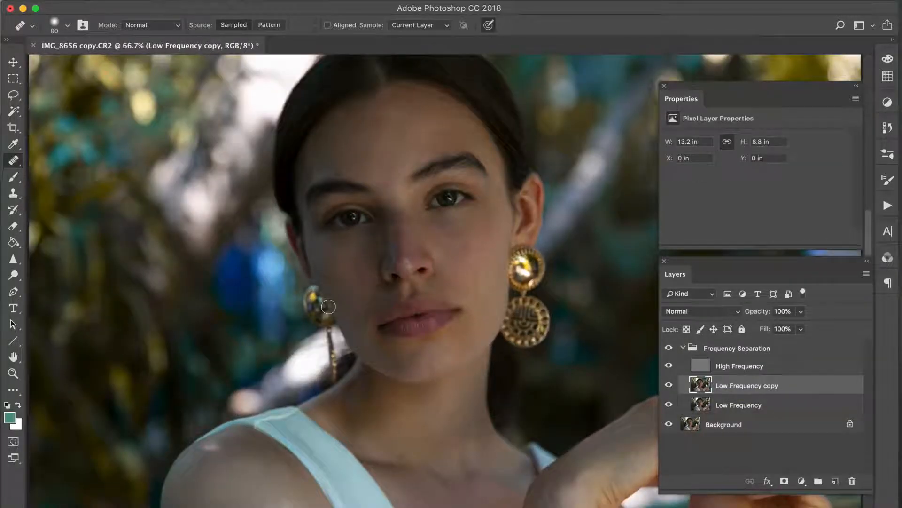
Even out the shaded cheek beside the blue background spot on the Low Frequency copy layer with the Healing Brush
{"action": "scroll", "coordinate": [292, 289], "scroll_direction": "right", "scroll_amount": 3}
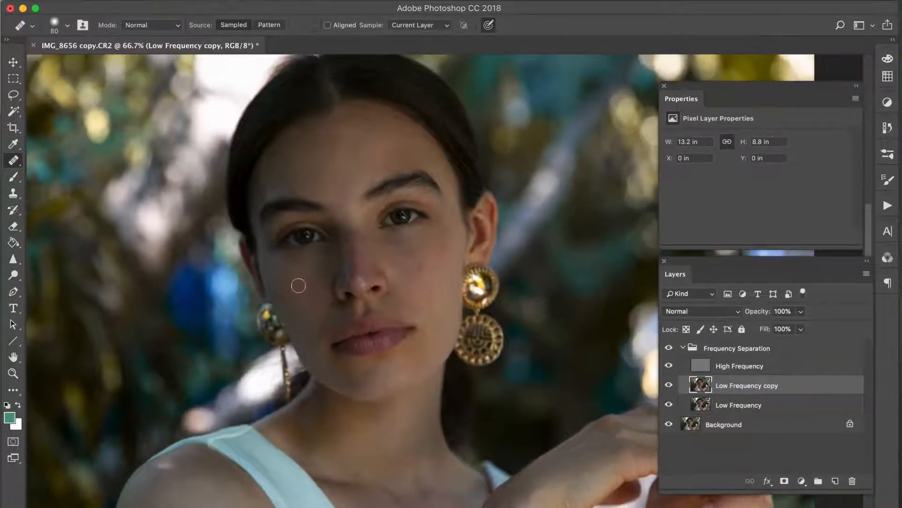
{"action": "left_click", "coordinate": [279, 275], "text": "alt"}
{"action": "left_click", "coordinate": [298, 320], "text": "alt"}
{"action": "mouse_move", "coordinate": [302, 284]}
{"action": "left_mouse_down"}
{"action": "mouse_move", "coordinate": [307, 297]}
{"action": "mouse_move", "coordinate": [319, 280]}
{"action": "mouse_move", "coordinate": [306, 260]}
{"action": "left_mouse_up"}
Smooth the uneven tones across the forehead with Healing Brush strokes sampled from nearby skin
{"action": "left_click", "coordinate": [313, 157], "text": "alt"}
{"action": "mouse_move", "coordinate": [315, 139]}
{"action": "left_mouse_down"}
{"action": "mouse_move", "coordinate": [314, 150]}
{"action": "mouse_move", "coordinate": [289, 157]}
{"action": "left_mouse_up"}
{"action": "mouse_move", "coordinate": [279, 189]}
{"action": "left_mouse_down"}
{"action": "mouse_move", "coordinate": [294, 162]}
{"action": "mouse_move", "coordinate": [307, 165]}
{"action": "mouse_move", "coordinate": [331, 141]}
{"action": "mouse_move", "coordinate": [317, 140]}
{"action": "mouse_move", "coordinate": [334, 176]}
{"action": "mouse_move", "coordinate": [307, 172]}
{"action": "mouse_move", "coordinate": [340, 183]}
{"action": "left_mouse_up"}
{"action": "left_click", "coordinate": [306, 157], "text": "alt"}
{"action": "left_click", "coordinate": [312, 175], "text": "alt"}
{"action": "left_click", "coordinate": [372, 153], "text": "alt"}
{"action": "left_click_drag", "start_coordinate": [348, 142], "coordinate": [346, 126]}
{"action": "left_click", "coordinate": [392, 134], "text": "alt"}
{"action": "left_click", "coordinate": [398, 150]}
{"action": "left_click", "coordinate": [367, 165], "text": "alt"}
{"action": "left_click", "coordinate": [406, 143]}
{"action": "left_click", "coordinate": [399, 155], "text": "alt"}
{"action": "left_click", "coordinate": [428, 154]}
{"action": "left_click_drag", "start_coordinate": [399, 133], "coordinate": [393, 125]}
Heal the temple and the cheek next to the large gold earring, sampling adjacent skin for each patch
{"action": "left_click", "coordinate": [441, 172], "text": "alt"}
{"action": "left_click", "coordinate": [435, 160], "text": "alt"}
{"action": "left_click_drag", "start_coordinate": [458, 196], "coordinate": [452, 204]}
{"action": "left_click", "coordinate": [433, 163], "text": "alt"}
{"action": "left_click", "coordinate": [451, 209], "text": "alt"}
{"action": "left_click", "coordinate": [423, 265], "text": "alt"}
{"action": "left_click", "coordinate": [397, 266], "text": "alt"}
{"action": "left_click", "coordinate": [412, 252]}
{"action": "left_click", "coordinate": [412, 267], "text": "alt"}
{"action": "left_click", "coordinate": [401, 256]}
{"action": "left_click", "coordinate": [420, 233]}
Heal the lower cheek, jawline and chin below the large gold earring using nearby skin samples
{"action": "left_click", "coordinate": [428, 303], "text": "alt"}
{"action": "left_click", "coordinate": [440, 337]}
{"action": "left_click", "coordinate": [429, 346], "text": "alt"}
{"action": "left_click", "coordinate": [427, 342]}
{"action": "left_click", "coordinate": [415, 361], "text": "alt"}
{"action": "left_click", "coordinate": [420, 330]}
{"action": "left_click", "coordinate": [417, 358], "text": "alt"}
{"action": "left_click", "coordinate": [387, 362]}
Smooth the skin around the mouth, nose and chin with a smaller Healing Brush, finishing at 70 px
{"action": "key", "text": "["}
{"action": "left_click", "coordinate": [314, 363], "text": "alt"}
{"action": "left_click", "coordinate": [323, 330]}
{"action": "left_click", "coordinate": [342, 378], "text": "alt"}
{"action": "left_click", "coordinate": [326, 376]}
{"action": "left_click", "coordinate": [344, 378], "text": "alt"}
{"action": "left_click", "coordinate": [321, 362]}
{"action": "key", "text": "["}
{"action": "left_click", "coordinate": [323, 290], "text": "alt"}
{"action": "key", "text": "]"}
{"action": "left_click_drag", "start_coordinate": [392, 289], "coordinate": [402, 284]}
{"action": "mouse_move", "coordinate": [335, 357]}
{"action": "left_mouse_down"}
{"action": "mouse_move", "coordinate": [363, 363]}
{"action": "mouse_move", "coordinate": [369, 375]}
{"action": "left_mouse_up"}
{"action": "left_click_drag", "start_coordinate": [344, 372], "coordinate": [352, 369]}
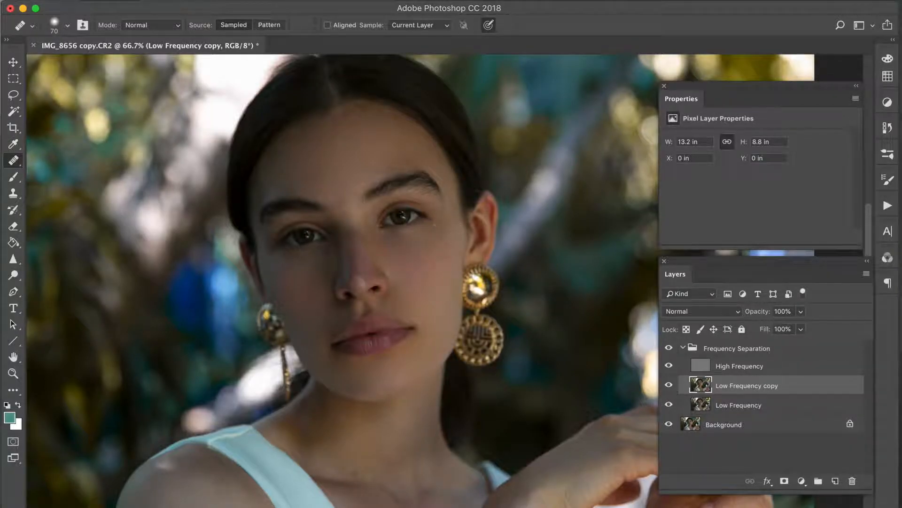
Duplicate the High Frequency layer, hide the duplicate, and ready the original for texture healing with a 35 px Healing Brush
{"action": "left_click", "coordinate": [701, 366]}
{"action": "key", "text": "super+j"}
{"action": "left_click", "coordinate": [669, 365]}
{"action": "left_click", "coordinate": [704, 383]}
{"action": "key", "text": "bracketleft"}
{"action": "key", "text": "bracketleft"}
{"action": "key", "text": "bracketleft"}
{"action": "key", "text": "bracketleft"}
{"action": "key", "text": "bracketleft"}
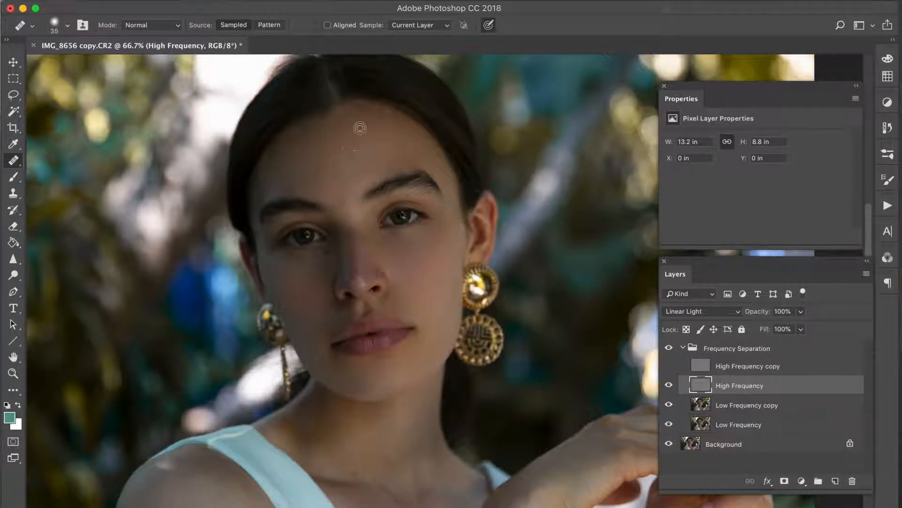
On the Low Frequency copy layer, heal the bare shoulder with the Healing Brush enlarged to 80 px
{"action": "left_click", "coordinate": [700, 404]}
{"action": "key", "text": "bracketright"}
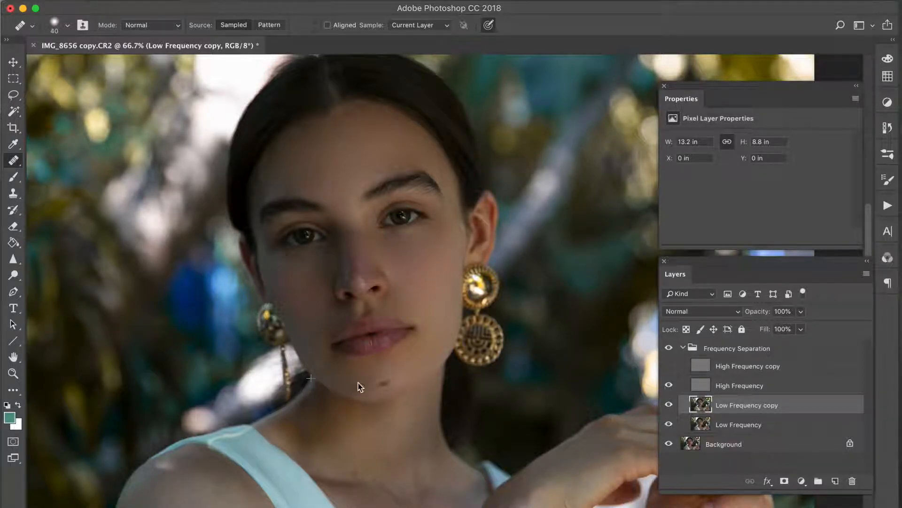
{"action": "mouse_move", "coordinate": [321, 437]}
{"action": "left_mouse_down"}
{"action": "mouse_move", "coordinate": [324, 278]}
{"action": "mouse_move", "coordinate": [365, 356]}
{"action": "left_mouse_up"}
{"action": "key", "text": "]"}
{"action": "key", "text": "]"}
{"action": "key", "text": "]"}
{"action": "key", "text": "]"}
{"action": "left_click", "coordinate": [185, 480], "text": "alt"}
{"action": "left_click_drag", "start_coordinate": [203, 486], "coordinate": [193, 465]}
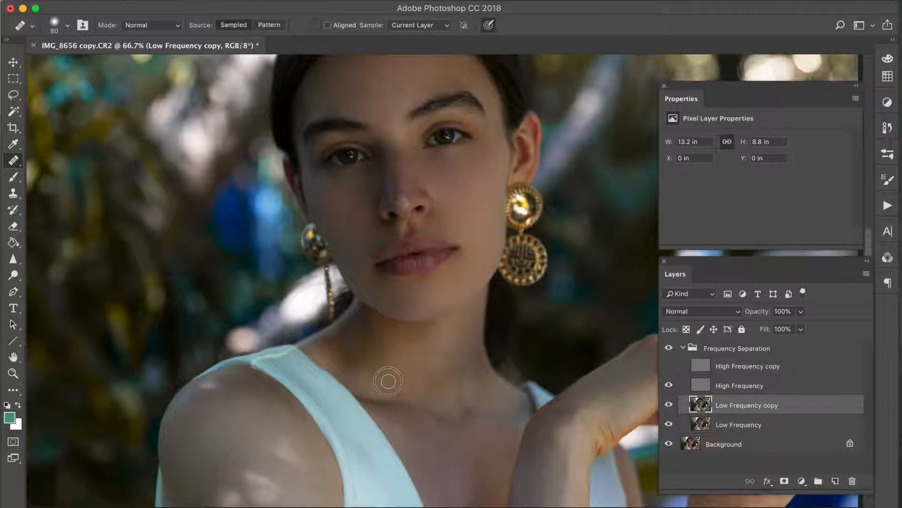
Smooth the neck and upper chest tones with Healing Brush strokes sampled from the neck
{"action": "left_click", "coordinate": [399, 349], "text": "alt"}
{"action": "mouse_move", "coordinate": [411, 361]}
{"action": "left_mouse_down"}
{"action": "mouse_move", "coordinate": [443, 345]}
{"action": "mouse_move", "coordinate": [439, 366]}
{"action": "left_mouse_up"}
{"action": "left_click", "coordinate": [396, 385], "text": "alt"}
{"action": "left_click_drag", "start_coordinate": [404, 392], "coordinate": [428, 447]}
{"action": "scroll", "coordinate": [518, 368], "scroll_direction": "up", "scroll_amount": 5}
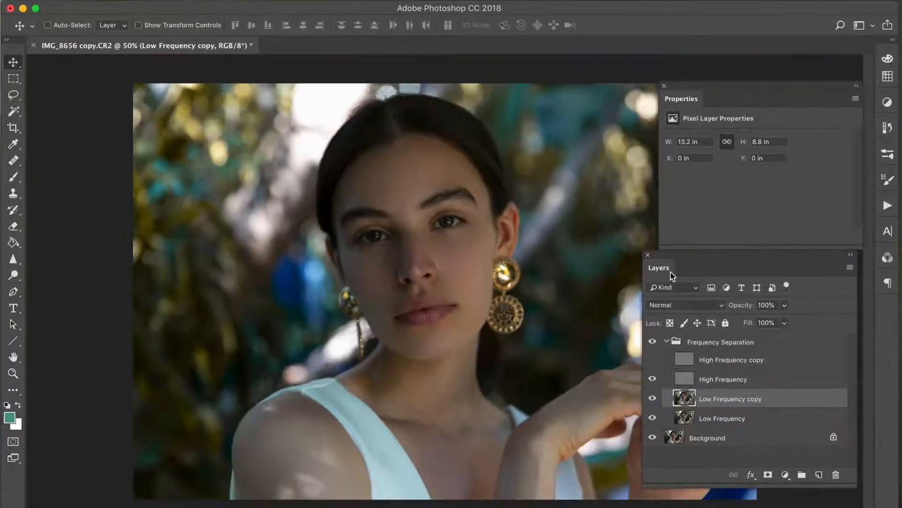
Compare the portrait with and without the Frequency Separation group, moving the layer list clear of the hands
{"action": "left_click", "coordinate": [652, 343]}
{"action": "left_click", "coordinate": [655, 344]}
{"action": "left_click_drag", "start_coordinate": [669, 272], "coordinate": [678, 288]}
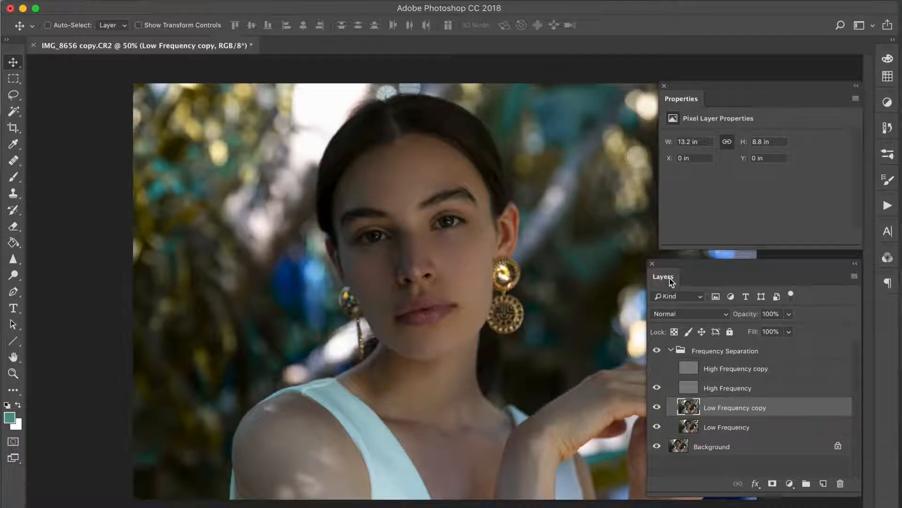
{"action": "left_click_drag", "start_coordinate": [671, 281], "coordinate": [695, 324]}
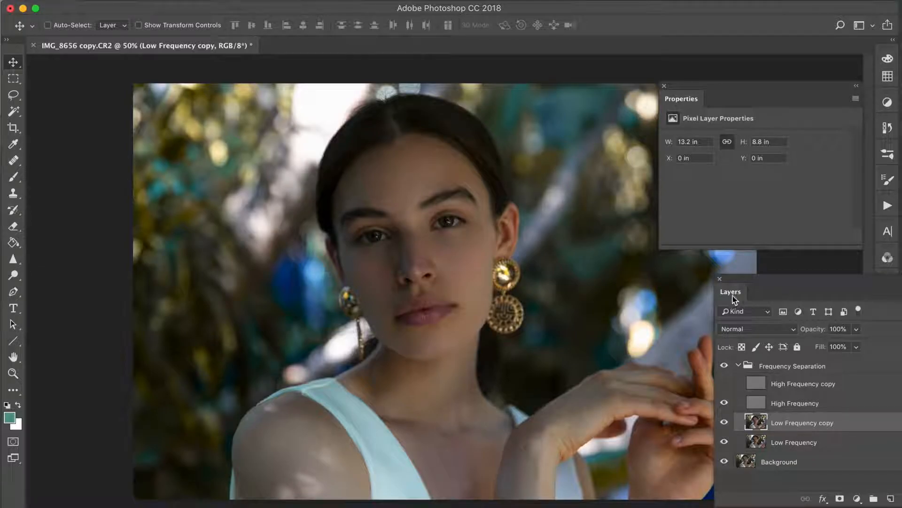
{"action": "left_click_drag", "start_coordinate": [733, 296], "coordinate": [642, 282]}
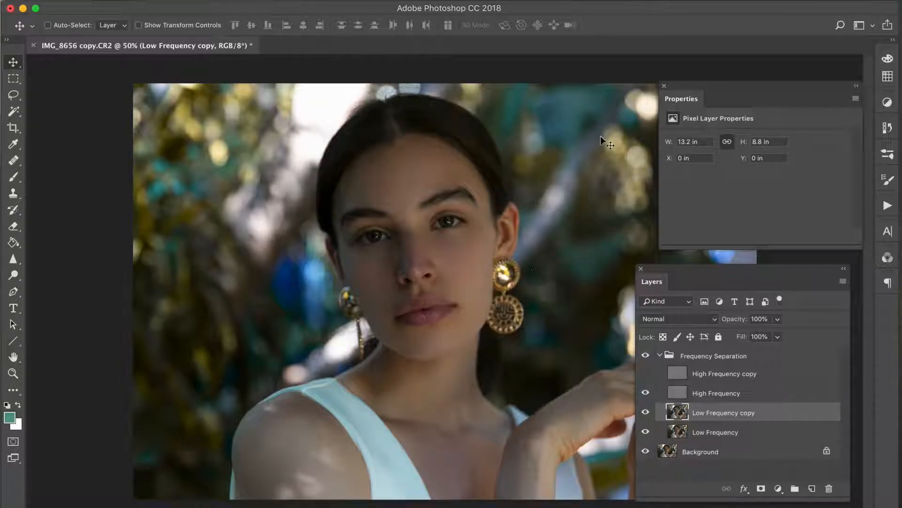
Collapse the Frequency Separation group and create a new group above it named "color edit"
{"action": "left_click", "coordinate": [660, 356]}
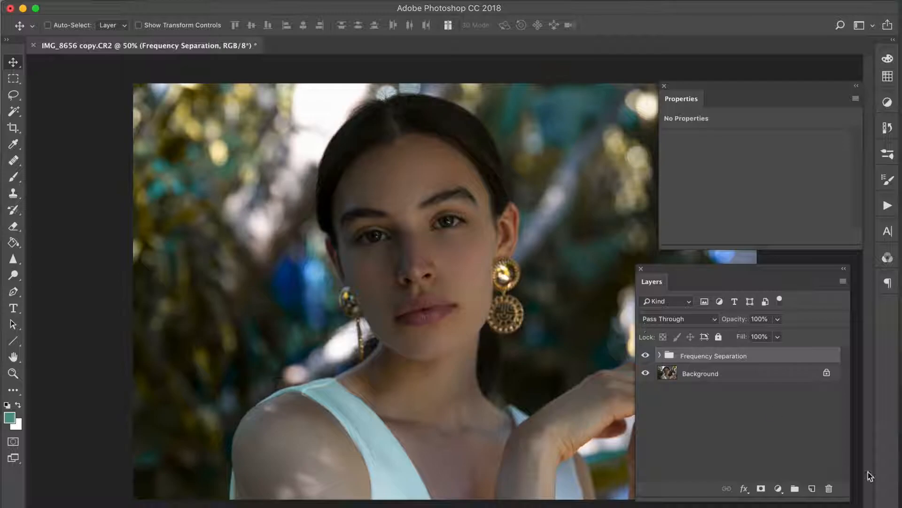
{"action": "left_click", "coordinate": [795, 488]}
{"action": "double_click", "coordinate": [690, 355]}
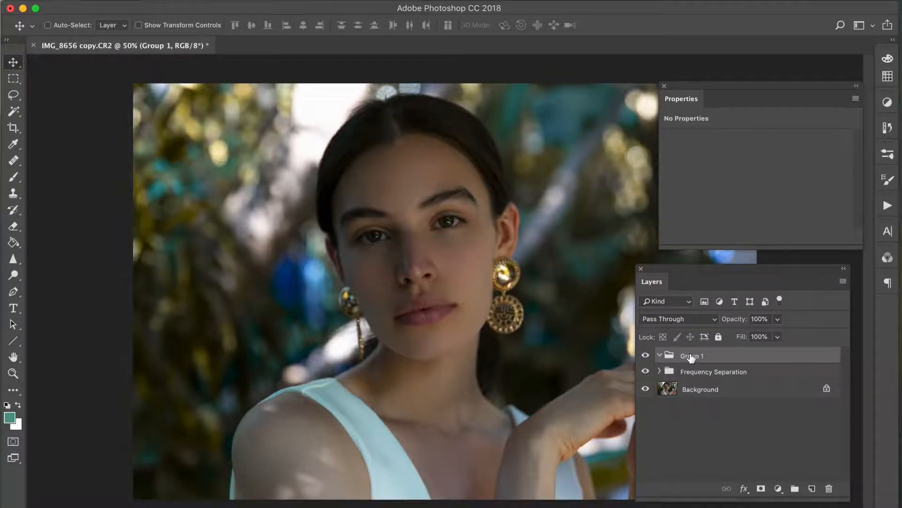
{"action": "type", "text": "color edit"}
{"action": "key", "text": "Return"}
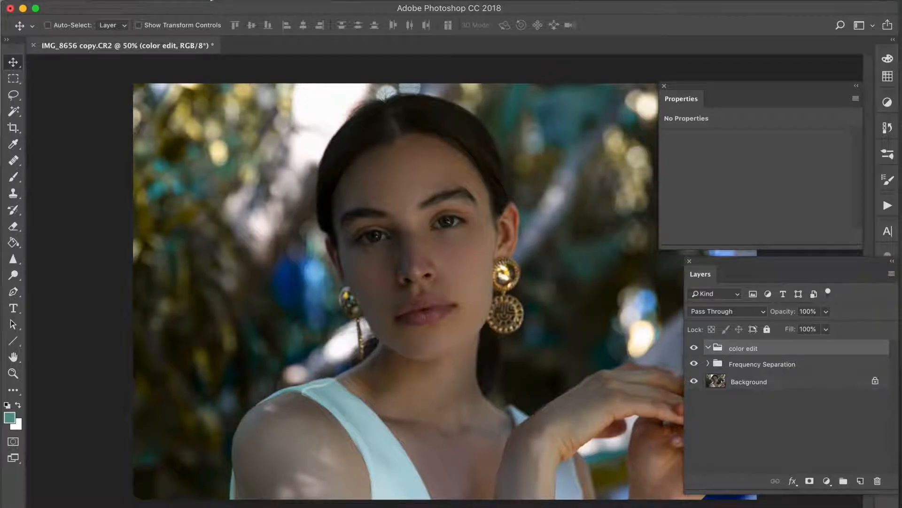
Add a Gradient Map adjustment layer with its default name inside the color edit group
{"action": "left_click", "coordinate": [202, 0]}
{"action": "mouse_move", "coordinate": [352, 162]}
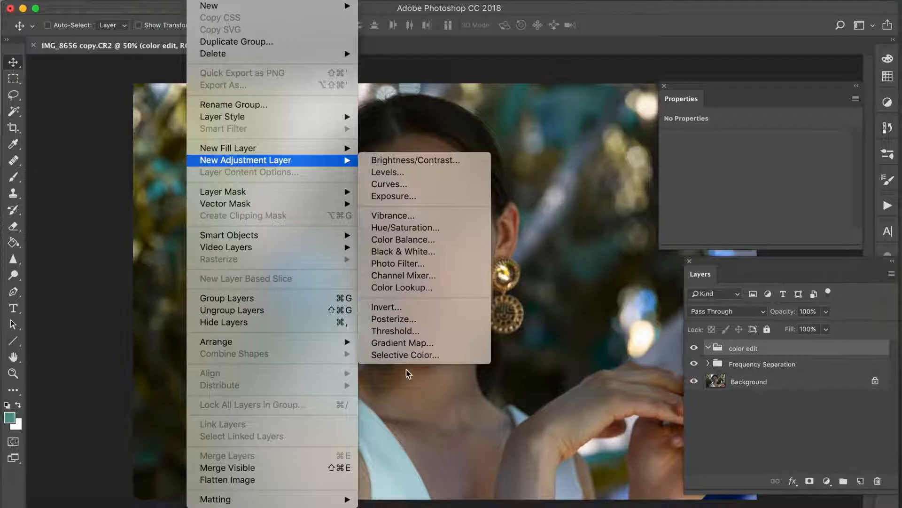
{"action": "left_click", "coordinate": [407, 347]}
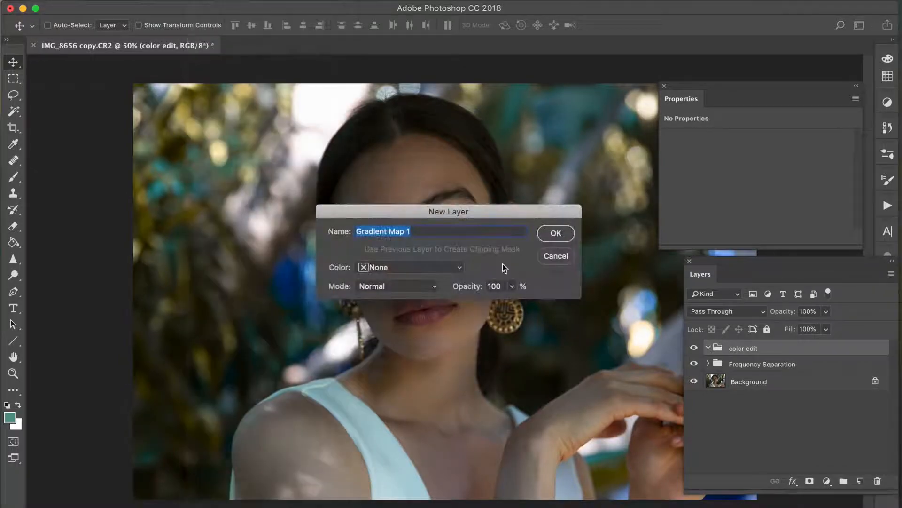
{"action": "left_click", "coordinate": [555, 231]}
Apply the peach skin-tone gradient preset "for tutorial" to the gradient map
{"action": "left_click", "coordinate": [712, 149]}
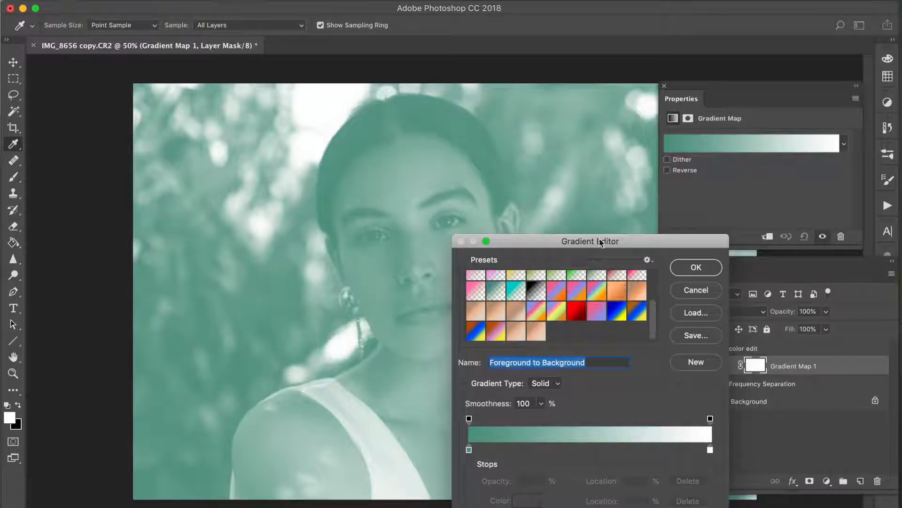
{"action": "left_click_drag", "start_coordinate": [595, 241], "coordinate": [687, 130]}
{"action": "left_click", "coordinate": [628, 219]}
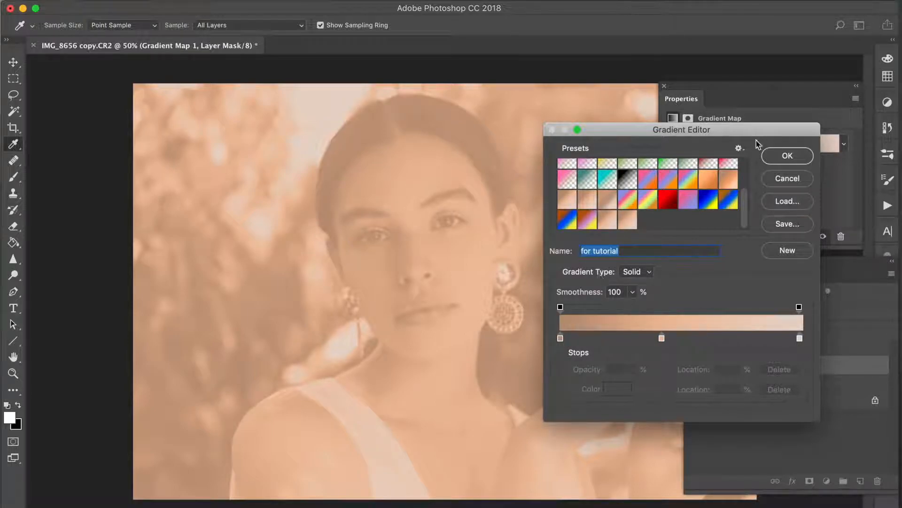
{"action": "left_click", "coordinate": [786, 156]}
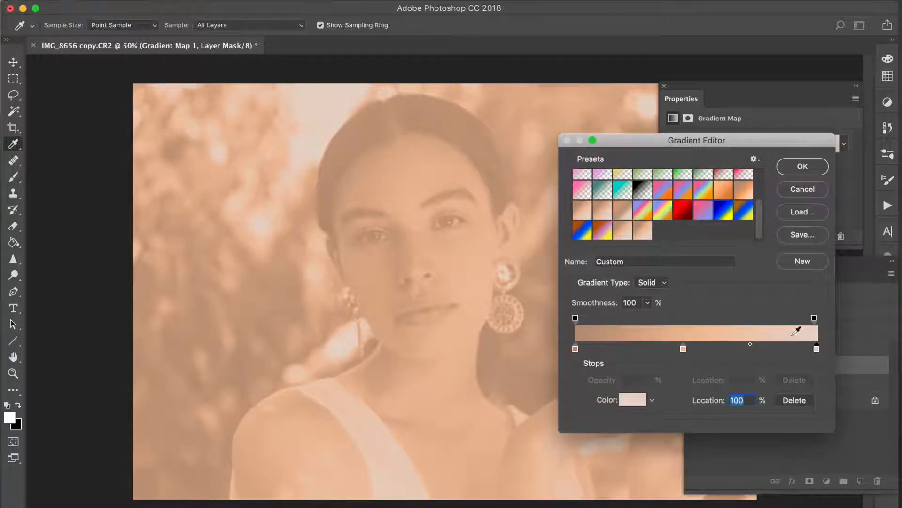
{"action": "left_click", "coordinate": [804, 167]}
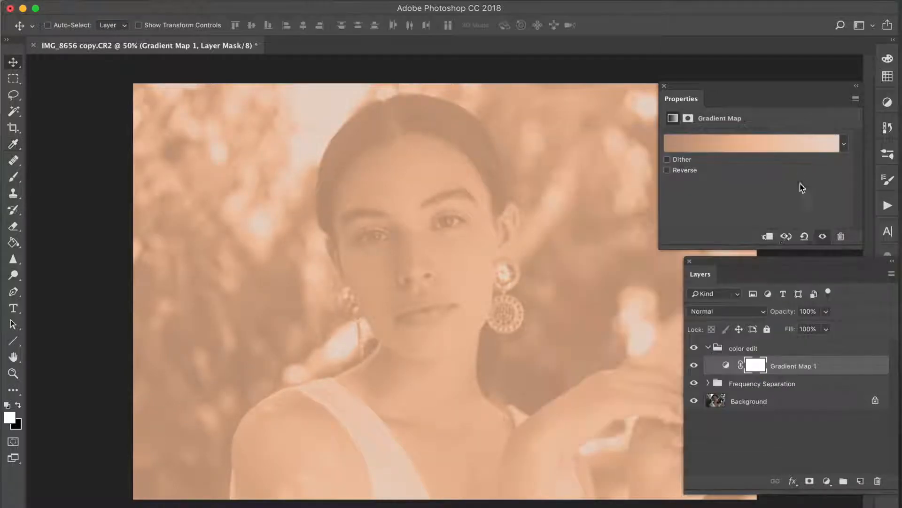
Set the gradient map layer's blend mode to Color and invert its white mask to black
{"action": "left_click", "coordinate": [736, 315]}
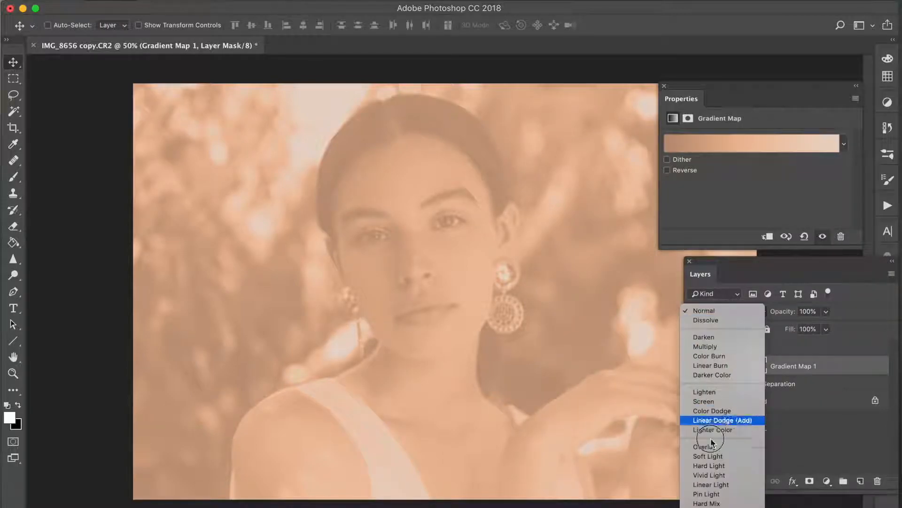
{"action": "left_click", "coordinate": [701, 507]}
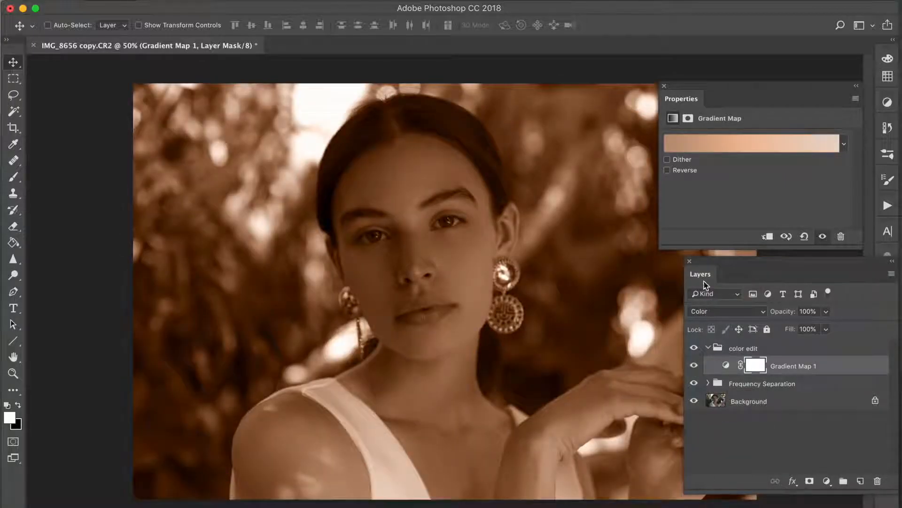
{"action": "left_click_drag", "start_coordinate": [705, 276], "coordinate": [672, 270]}
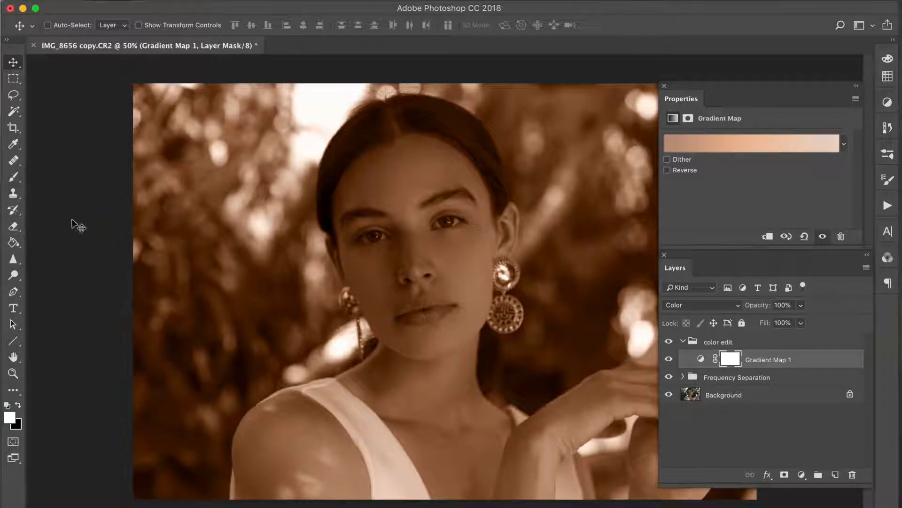
{"action": "left_click", "coordinate": [13, 177]}
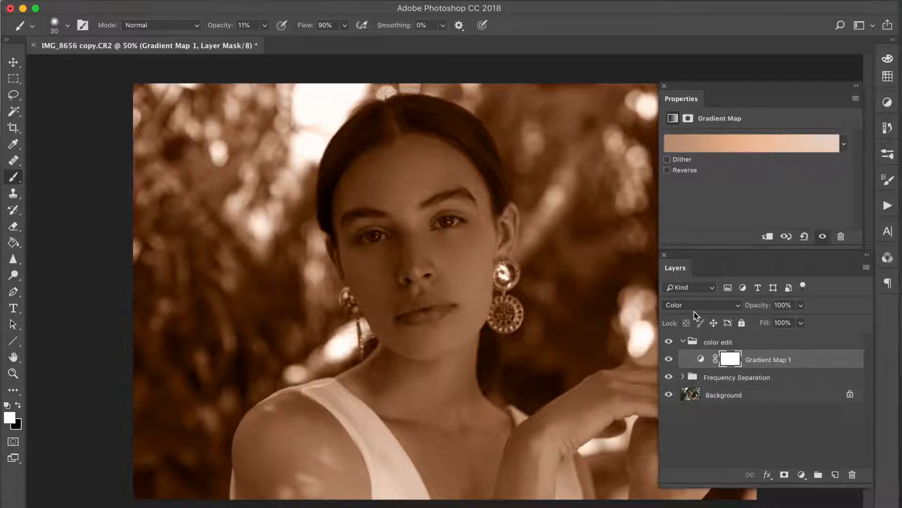
{"action": "key", "text": "super+i"}
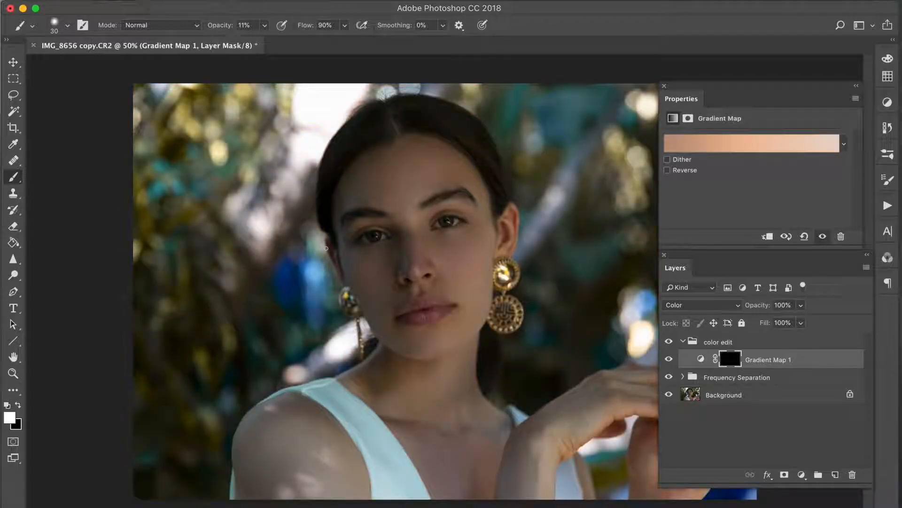
Reveal the gradient map over the face by painting its mask white with a 250 px Brush at 100% opacity
{"action": "key", "text": "bracketright"}
{"action": "key", "text": "bracketright"}
{"action": "key", "text": "bracketright"}
{"action": "key", "text": "bracketright"}
{"action": "key", "text": "bracketright"}
{"action": "key", "text": "bracketright"}
{"action": "key", "text": "bracketright"}
{"action": "key", "text": "bracketright"}
{"action": "key", "text": "bracketright"}
{"action": "key", "text": "bracketright"}
{"action": "key", "text": "bracketright"}
{"action": "key", "text": "bracketright"}
{"action": "key", "text": "bracketright"}
{"action": "key", "text": "bracketright"}
{"action": "key", "text": "bracketright"}
{"action": "key", "text": "bracketright"}
{"action": "key", "text": "bracketright"}
{"action": "key", "text": "bracketright"}
{"action": "key", "text": "bracketright"}
{"action": "key", "text": "bracketright"}
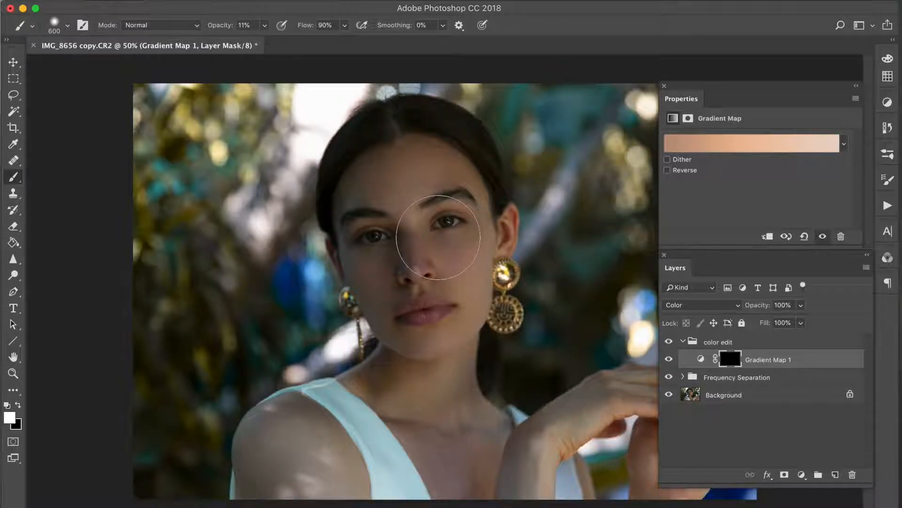
{"action": "key", "text": "bracketleft"}
{"action": "key", "text": "bracketleft"}
{"action": "key", "text": "bracketleft"}
{"action": "key", "text": "bracketleft"}
{"action": "left_click", "coordinate": [265, 27]}
{"action": "left_click_drag", "start_coordinate": [266, 44], "coordinate": [322, 41]}
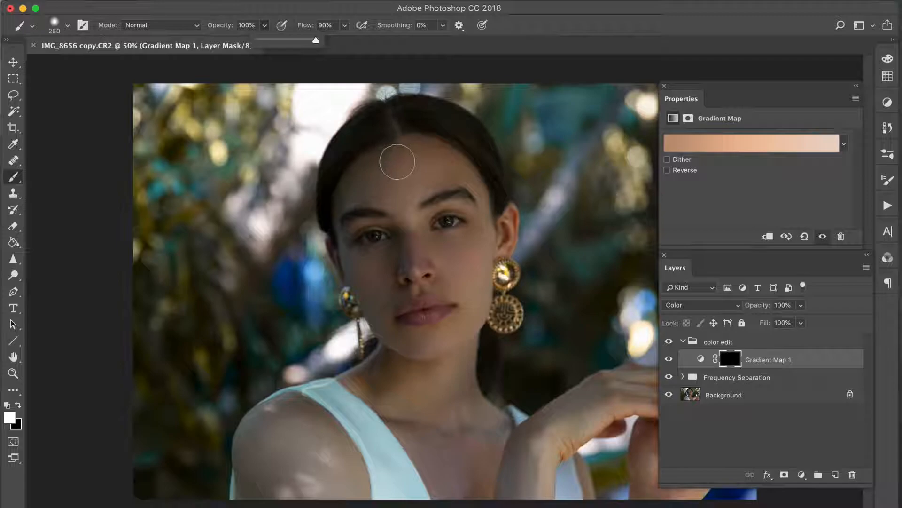
{"action": "left_click", "coordinate": [402, 161]}
{"action": "mouse_move", "coordinate": [388, 165]}
{"action": "left_mouse_down"}
{"action": "mouse_move", "coordinate": [352, 205]}
{"action": "mouse_move", "coordinate": [373, 180]}
{"action": "mouse_move", "coordinate": [356, 246]}
{"action": "mouse_move", "coordinate": [352, 209]}
{"action": "mouse_move", "coordinate": [352, 252]}
{"action": "mouse_move", "coordinate": [389, 331]}
{"action": "mouse_move", "coordinate": [416, 318]}
{"action": "mouse_move", "coordinate": [402, 321]}
{"action": "mouse_move", "coordinate": [408, 340]}
{"action": "mouse_move", "coordinate": [440, 312]}
{"action": "mouse_move", "coordinate": [461, 318]}
{"action": "left_mouse_up"}
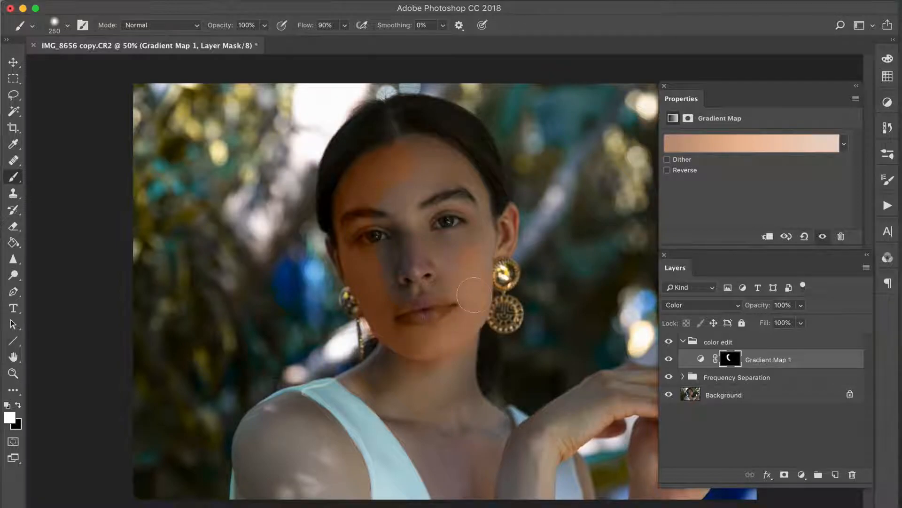
{"action": "mouse_move", "coordinate": [494, 237]}
{"action": "left_mouse_down"}
{"action": "mouse_move", "coordinate": [510, 218]}
{"action": "mouse_move", "coordinate": [503, 256]}
{"action": "mouse_move", "coordinate": [468, 186]}
{"action": "mouse_move", "coordinate": [437, 157]}
{"action": "mouse_move", "coordinate": [409, 151]}
{"action": "mouse_move", "coordinate": [434, 199]}
{"action": "mouse_move", "coordinate": [450, 304]}
{"action": "left_mouse_up"}
{"action": "mouse_move", "coordinate": [437, 266]}
{"action": "left_mouse_down"}
{"action": "mouse_move", "coordinate": [410, 289]}
{"action": "mouse_move", "coordinate": [357, 241]}
{"action": "mouse_move", "coordinate": [331, 245]}
{"action": "left_mouse_up"}
Paint the neck, chest, shoulder, arms and hands into the gradient map's mask with a 175 px Brush
{"action": "key", "text": "bracketleft"}
{"action": "key", "text": "bracketleft"}
{"action": "key", "text": "bracketleft"}
{"action": "key", "text": "bracketleft"}
{"action": "key", "text": "bracketright"}
{"action": "key", "text": "bracketright"}
{"action": "key", "text": "bracketright"}
{"action": "key", "text": "bracketright"}
{"action": "key", "text": "bracketright"}
{"action": "key", "text": "bracketleft"}
{"action": "key", "text": "bracketleft"}
{"action": "key", "text": "bracketleft"}
{"action": "mouse_move", "coordinate": [367, 382]}
{"action": "left_mouse_down"}
{"action": "mouse_move", "coordinate": [416, 447]}
{"action": "mouse_move", "coordinate": [496, 416]}
{"action": "left_mouse_up"}
{"action": "left_click_drag", "start_coordinate": [675, 267], "coordinate": [781, 274]}
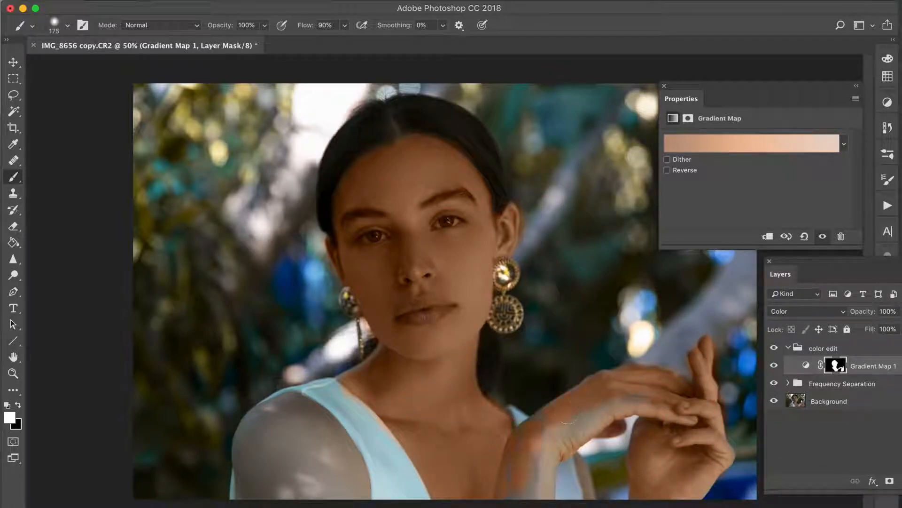
{"action": "left_click_drag", "start_coordinate": [780, 274], "coordinate": [652, 305]}
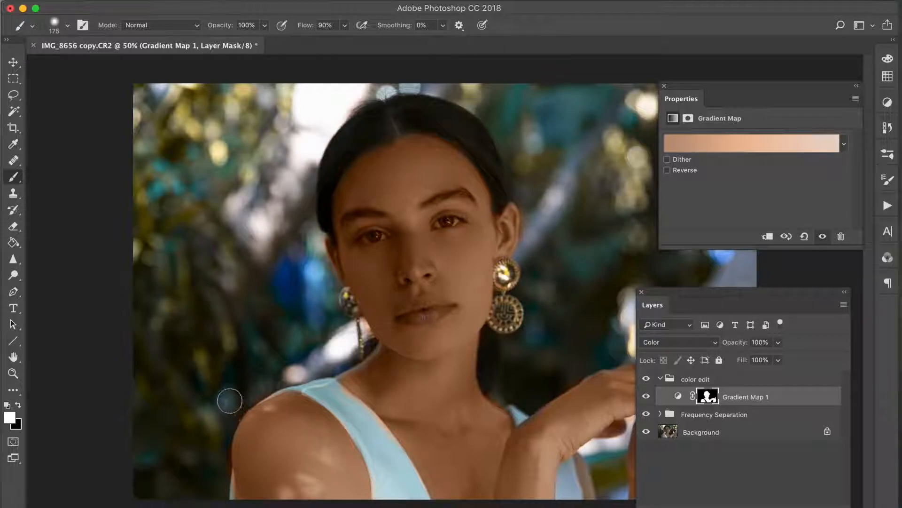
{"action": "key", "text": "x"}
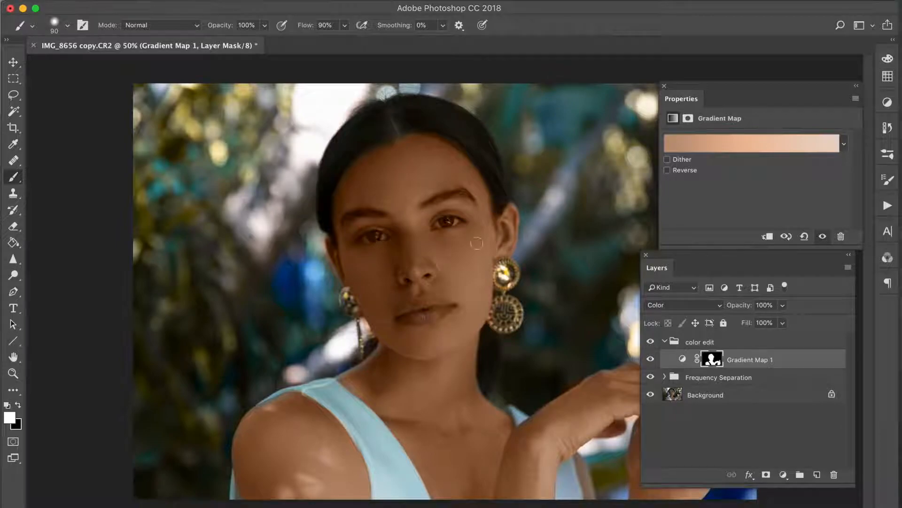
Paint black over both eyes in the gradient map's mask with a 70 px Brush to restore their natural color
{"action": "key", "text": "bracketleft"}
{"action": "key", "text": "bracketleft"}
{"action": "key", "text": "bracketleft"}
{"action": "key", "text": "bracketleft"}
{"action": "key", "text": "bracketleft"}
{"action": "key", "text": "bracketleft"}
{"action": "key", "text": "bracketleft"}
{"action": "key", "text": "x"}
{"action": "mouse_move", "coordinate": [374, 238]}
{"action": "left_mouse_down"}
{"action": "mouse_move", "coordinate": [362, 236]}
{"action": "mouse_move", "coordinate": [382, 235]}
{"action": "left_mouse_up"}
{"action": "mouse_move", "coordinate": [450, 224]}
{"action": "left_mouse_down"}
{"action": "mouse_move", "coordinate": [438, 223]}
{"action": "mouse_move", "coordinate": [453, 222]}
{"action": "left_mouse_up"}
Lower the gradient map layer's opacity to 26% and toggle its visibility to compare the skin color
{"action": "left_click_drag", "start_coordinate": [743, 308], "coordinate": [697, 314]}
{"action": "left_click", "coordinate": [651, 359]}
{"action": "left_click", "coordinate": [652, 360]}
{"action": "left_click", "coordinate": [652, 360]}
{"action": "left_click", "coordinate": [651, 360]}
{"action": "left_click", "coordinate": [652, 361]}
{"action": "left_click", "coordinate": [651, 360]}
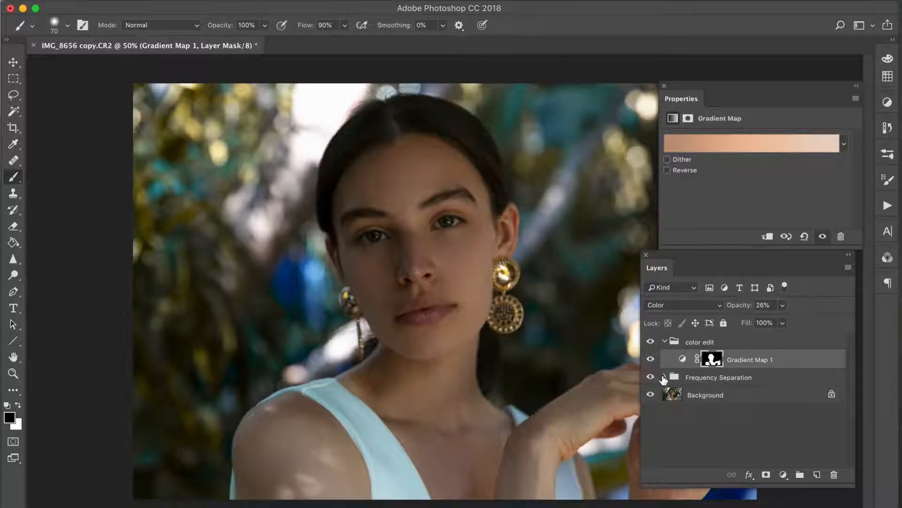
{"action": "left_click", "coordinate": [651, 361]}
{"action": "left_click", "coordinate": [651, 361]}
Reduce the gradient map layer's opacity to 15%, comparing the skin with the layer hidden and shown
{"action": "left_click", "coordinate": [16, 64]}
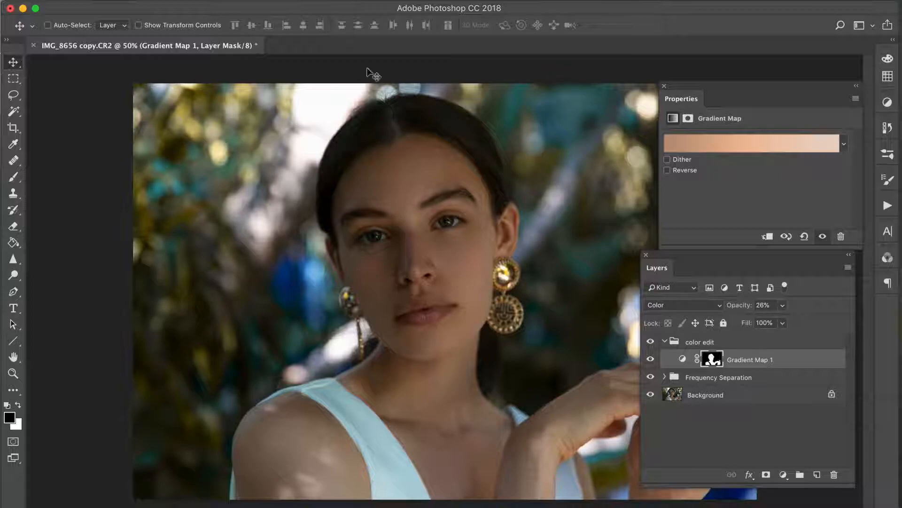
{"action": "left_click_drag", "start_coordinate": [744, 307], "coordinate": [737, 312]}
{"action": "left_click", "coordinate": [653, 360]}
{"action": "left_click", "coordinate": [653, 359]}
{"action": "left_click_drag", "start_coordinate": [734, 305], "coordinate": [739, 312]}
{"action": "left_click", "coordinate": [651, 360]}
{"action": "left_click", "coordinate": [651, 361]}
Add a Black & White adjustment layer above the gradient map and enable its Tint option
{"action": "left_click", "coordinate": [208, 0]}
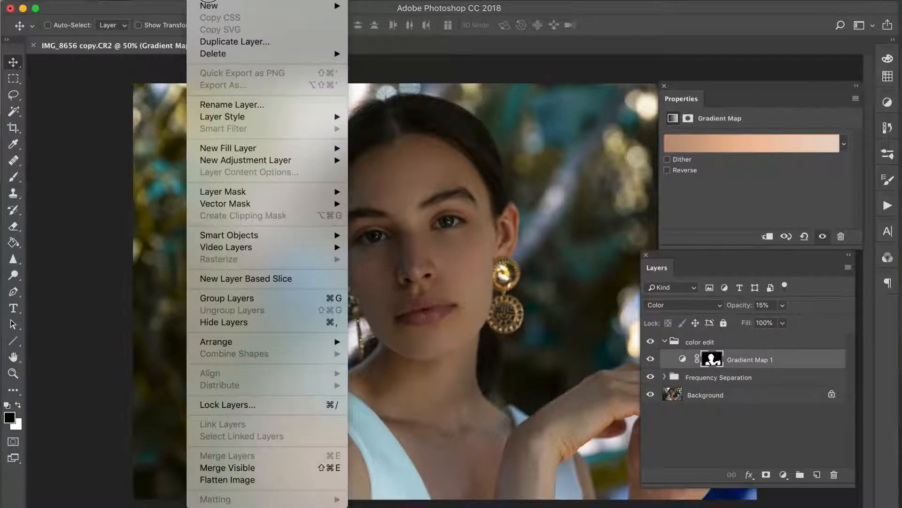
{"action": "mouse_move", "coordinate": [339, 159]}
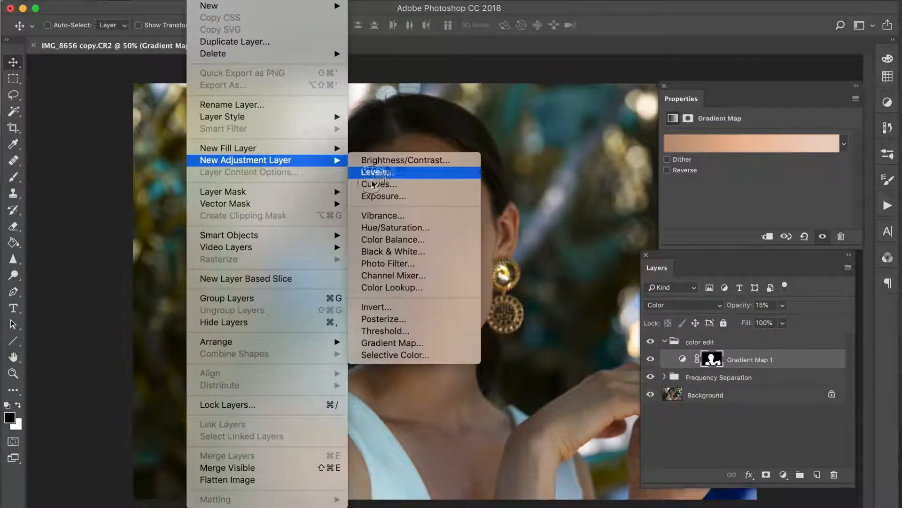
{"action": "left_click", "coordinate": [405, 252]}
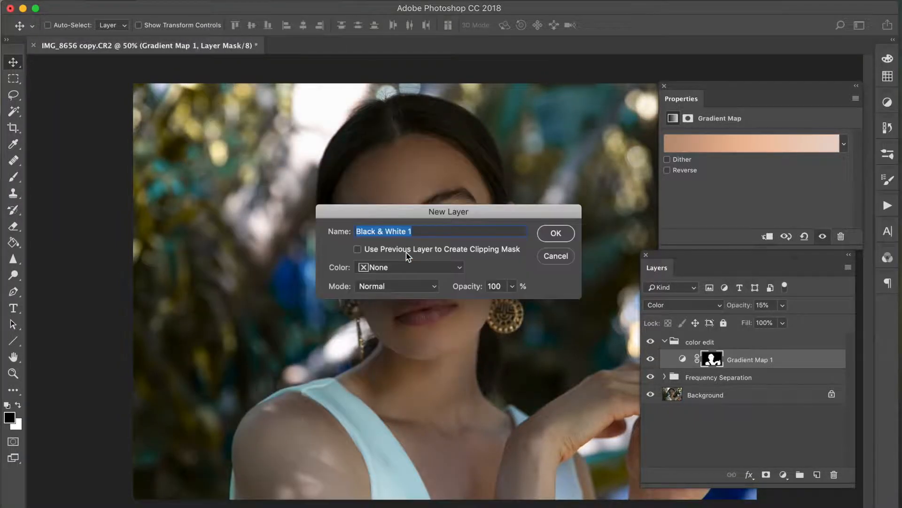
{"action": "key", "text": "Return"}
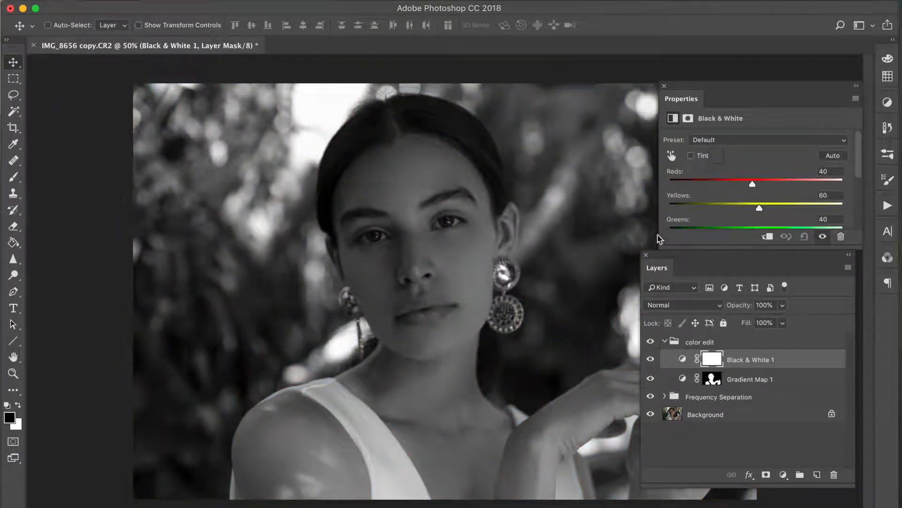
{"action": "left_click_drag", "start_coordinate": [661, 254], "coordinate": [634, 282]}
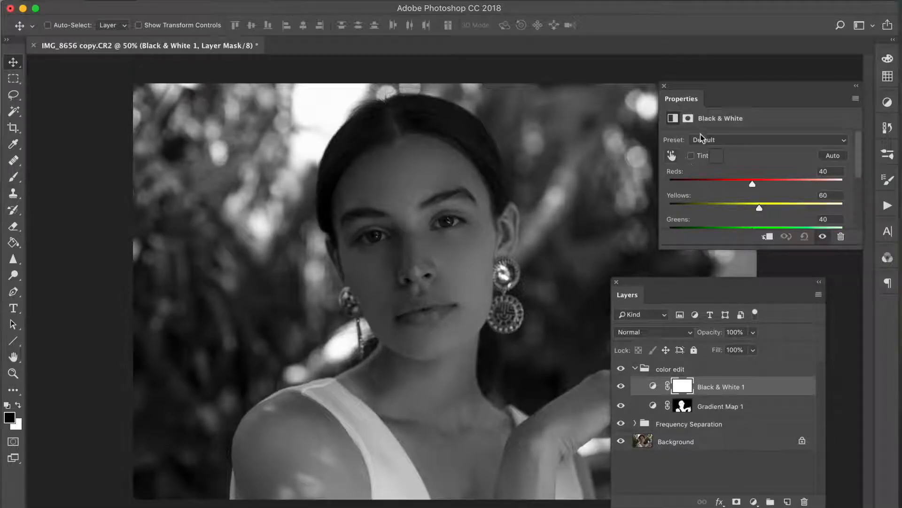
{"action": "left_click", "coordinate": [691, 156]}
{"action": "left_click_drag", "start_coordinate": [697, 105], "coordinate": [665, 38]}
{"action": "left_click_drag", "start_coordinate": [824, 171], "coordinate": [856, 268]}
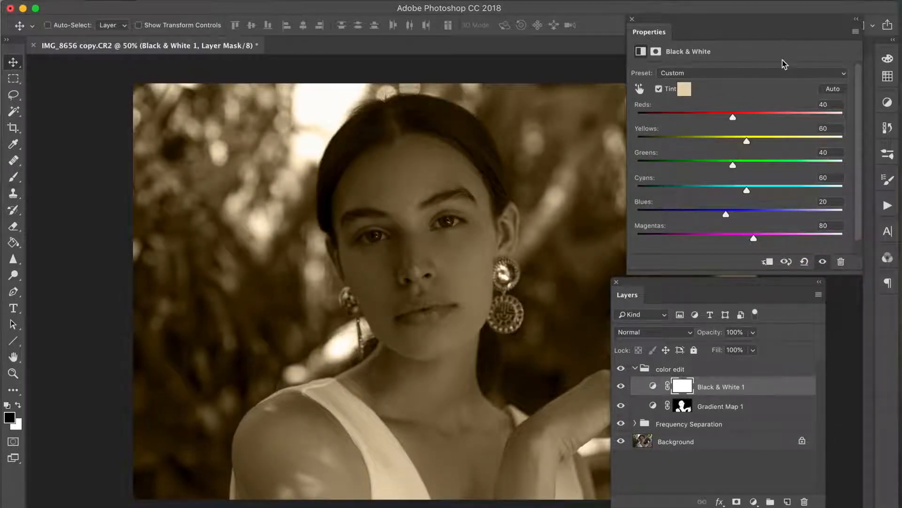
Set the Black & White adjustment's Reds to 216 and Yellows to -200
{"action": "left_click", "coordinate": [763, 118]}
{"action": "left_click_drag", "start_coordinate": [763, 121], "coordinate": [810, 131]}
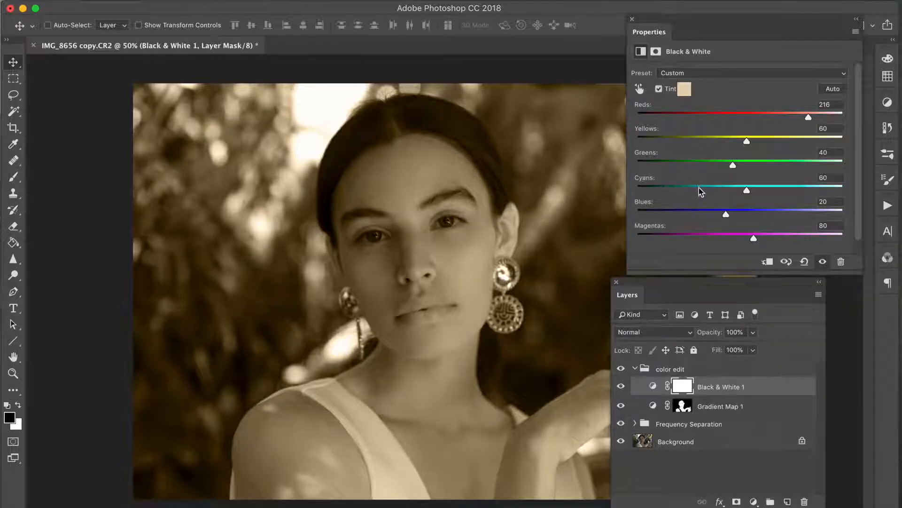
{"action": "left_click_drag", "start_coordinate": [747, 142], "coordinate": [636, 157]}
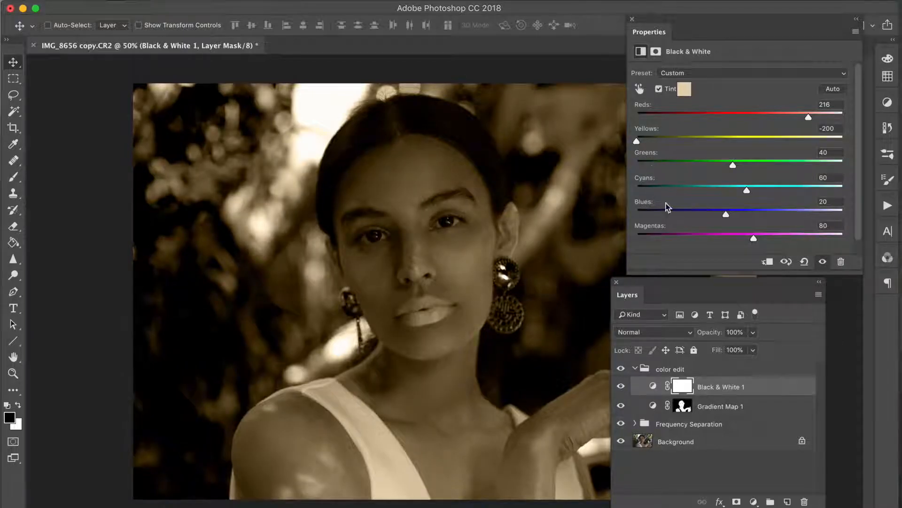
Set the Black & White layer to Soft Light at 14% opacity and compare the image with and without it
{"action": "left_click", "coordinate": [682, 338]}
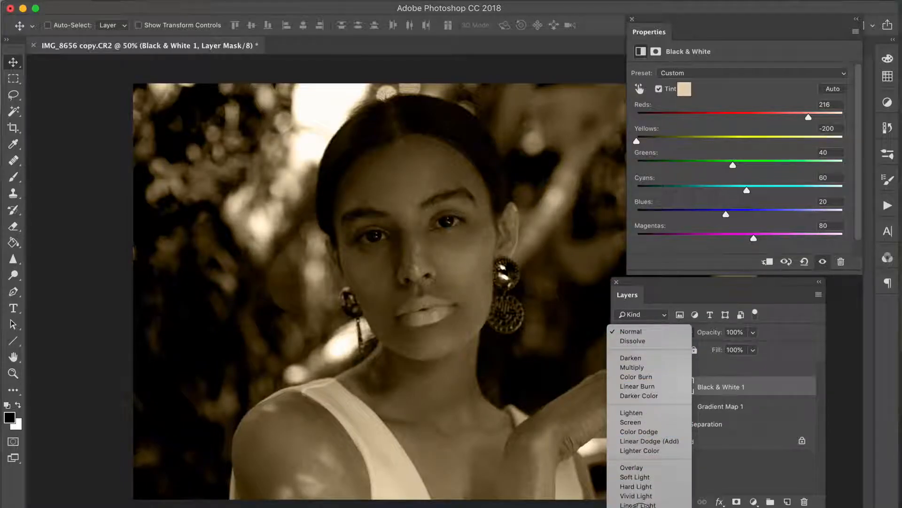
{"action": "left_click", "coordinate": [634, 476]}
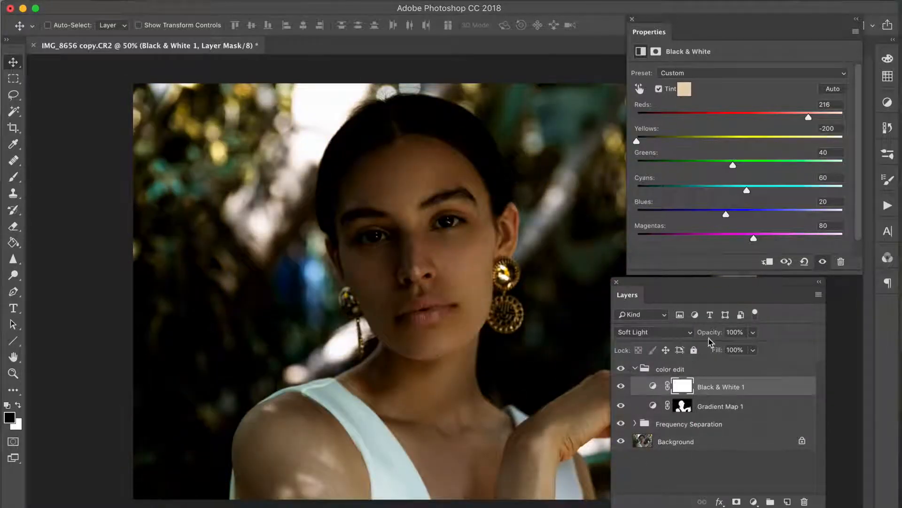
{"action": "left_click_drag", "start_coordinate": [715, 335], "coordinate": [662, 348]}
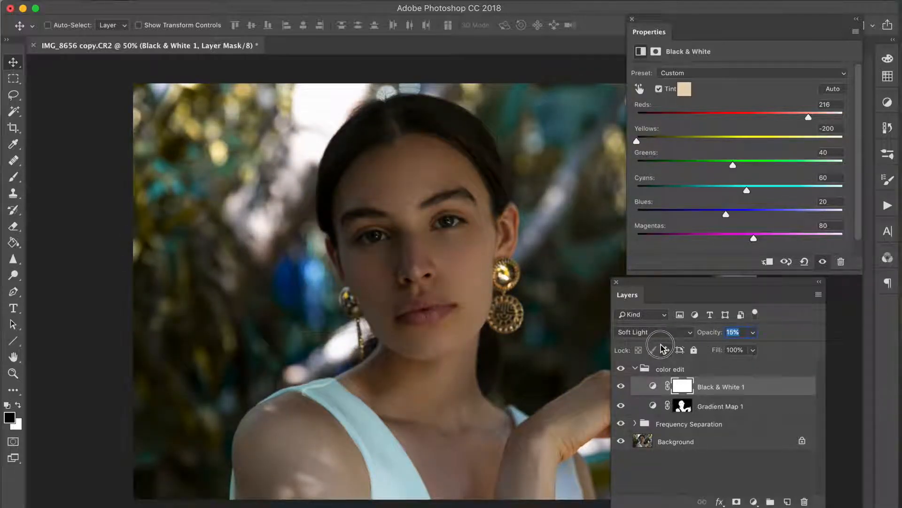
{"action": "left_click", "coordinate": [622, 386]}
{"action": "left_click", "coordinate": [622, 386]}
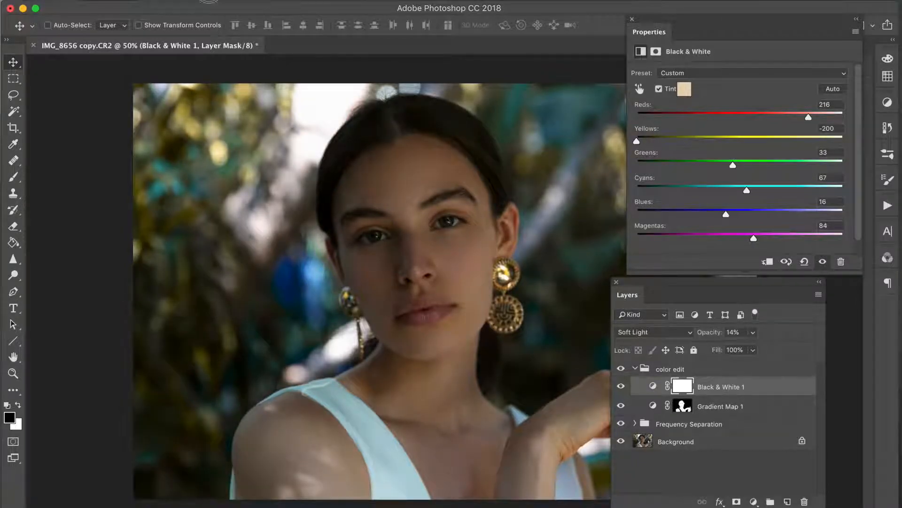
Add a Curves adjustment layer and brighten the RGB curve with midtone point 105 to 144 and highlight point 169 to 198
{"action": "left_click", "coordinate": [211, 2]}
{"action": "mouse_move", "coordinate": [341, 158]}
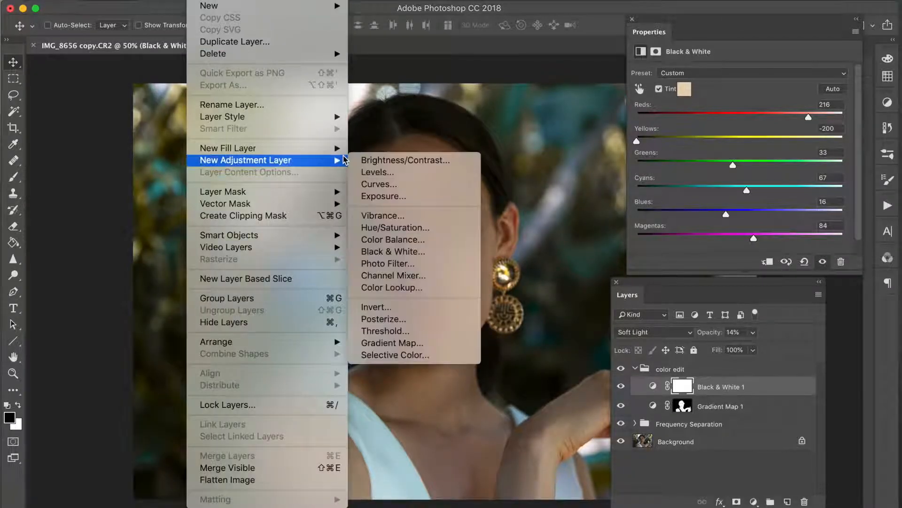
{"action": "left_click", "coordinate": [402, 183]}
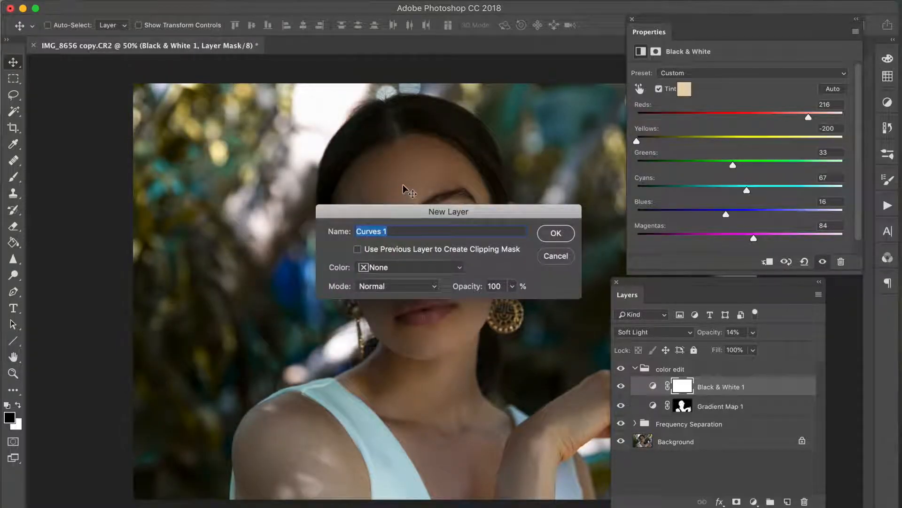
{"action": "key", "text": "Return"}
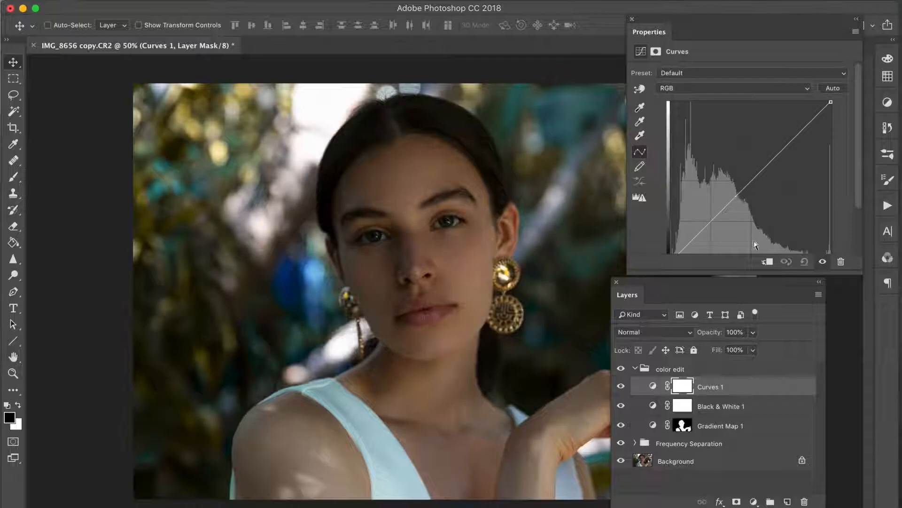
{"action": "left_click_drag", "start_coordinate": [851, 271], "coordinate": [853, 305]}
{"action": "left_click_drag", "start_coordinate": [693, 238], "coordinate": [712, 203]}
{"action": "left_click_drag", "start_coordinate": [736, 173], "coordinate": [736, 171]}
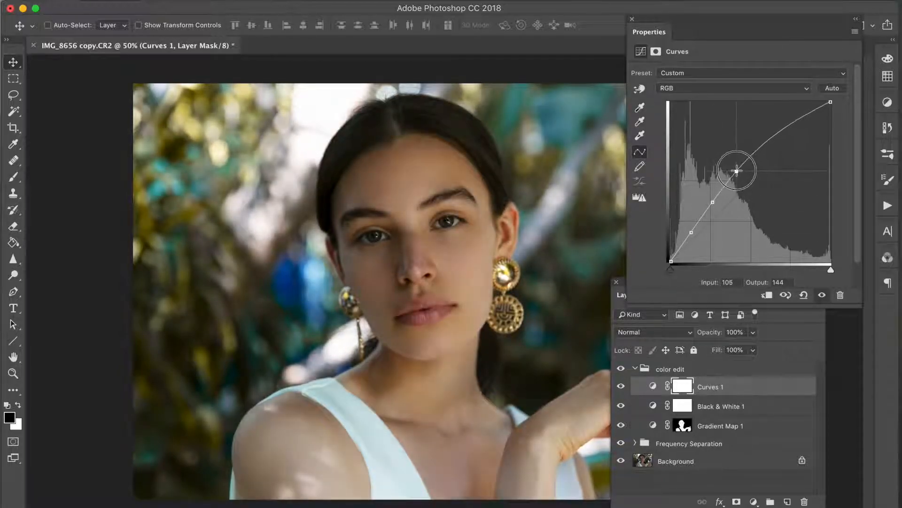
{"action": "left_click", "coordinate": [777, 137]}
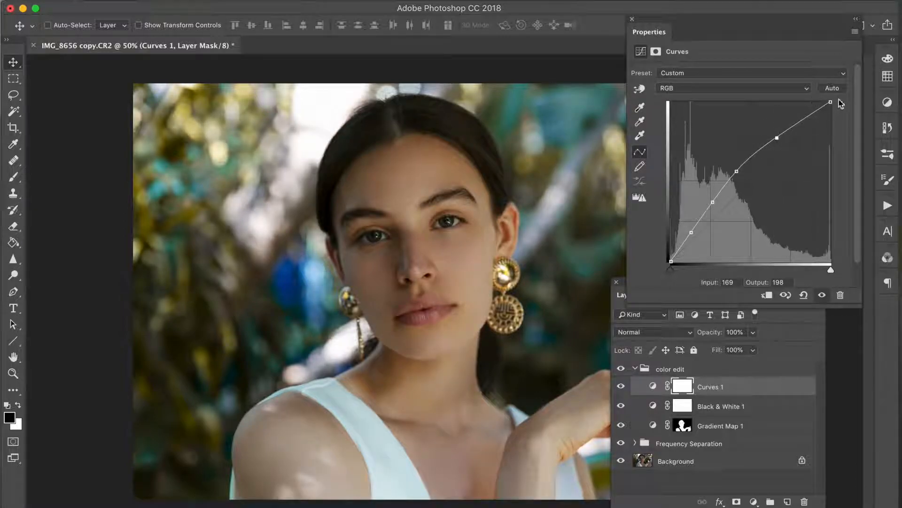
Refine the RGB curve's midtone and highlight points, keeping the white point at 255 and setting input 126 to output 163
{"action": "left_click_drag", "start_coordinate": [831, 103], "coordinate": [831, 261]}
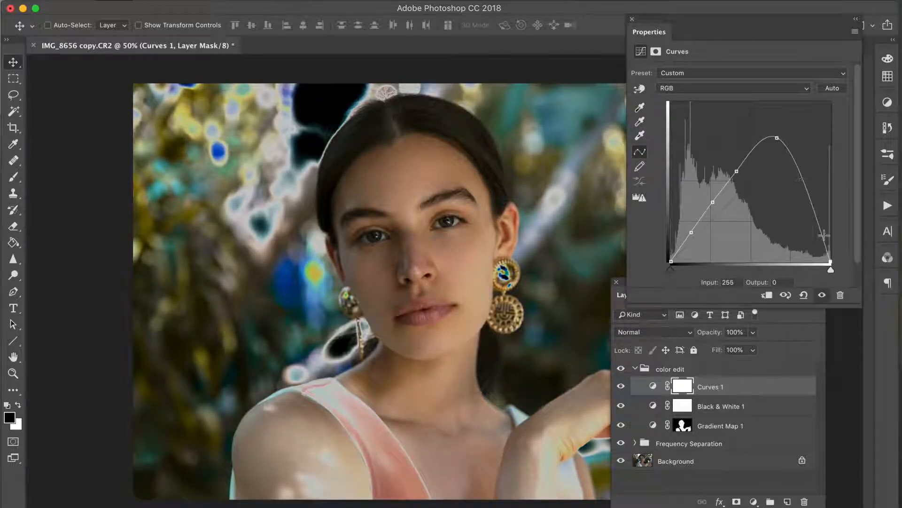
{"action": "left_click_drag", "start_coordinate": [832, 264], "coordinate": [848, 111]}
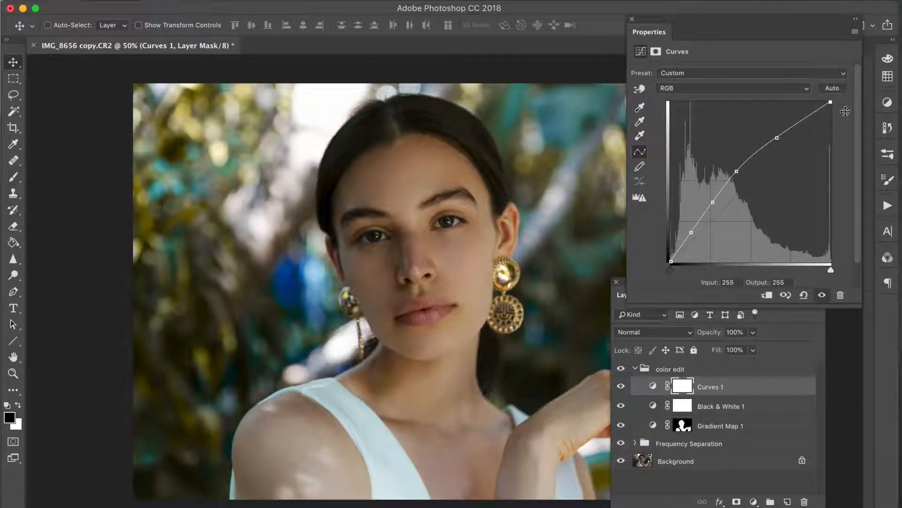
{"action": "left_click", "coordinate": [785, 136]}
{"action": "left_click", "coordinate": [778, 138]}
{"action": "left_click_drag", "start_coordinate": [778, 137], "coordinate": [782, 134]}
{"action": "left_click_drag", "start_coordinate": [749, 162], "coordinate": [751, 154]}
{"action": "left_click_drag", "start_coordinate": [713, 203], "coordinate": [723, 188]}
{"action": "left_click", "coordinate": [752, 156]}
{"action": "left_click_drag", "start_coordinate": [727, 195], "coordinate": [724, 200]}
{"action": "left_click_drag", "start_coordinate": [753, 156], "coordinate": [750, 159]}
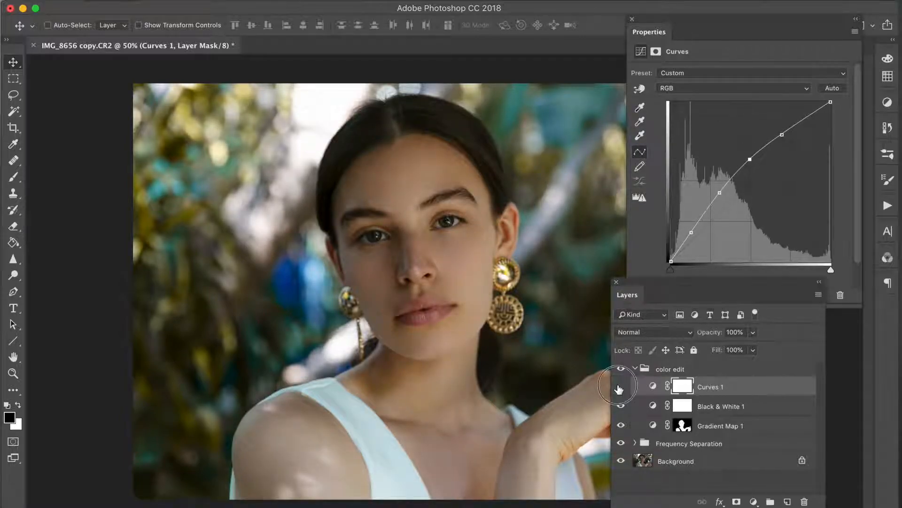
Toggle the Curves layer's visibility to compare the portrait before and after brightening
{"action": "left_click", "coordinate": [621, 386]}
{"action": "left_click", "coordinate": [621, 385]}
{"action": "left_click", "coordinate": [621, 386]}
{"action": "left_click", "coordinate": [621, 386]}
{"action": "left_click_drag", "start_coordinate": [634, 298], "coordinate": [636, 321]}
{"action": "left_click", "coordinate": [623, 411]}
{"action": "left_click", "coordinate": [623, 411]}
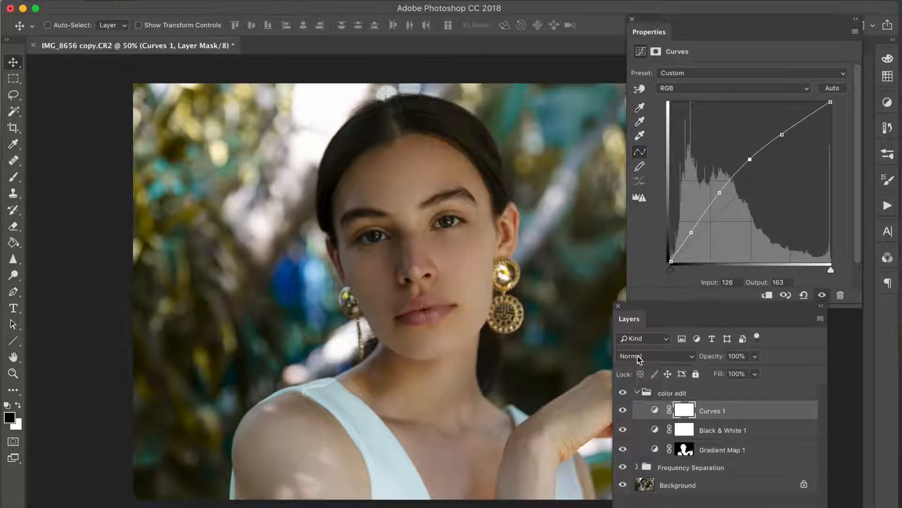
{"action": "left_click", "coordinate": [624, 410]}
{"action": "left_click", "coordinate": [623, 411]}
{"action": "left_click", "coordinate": [623, 411]}
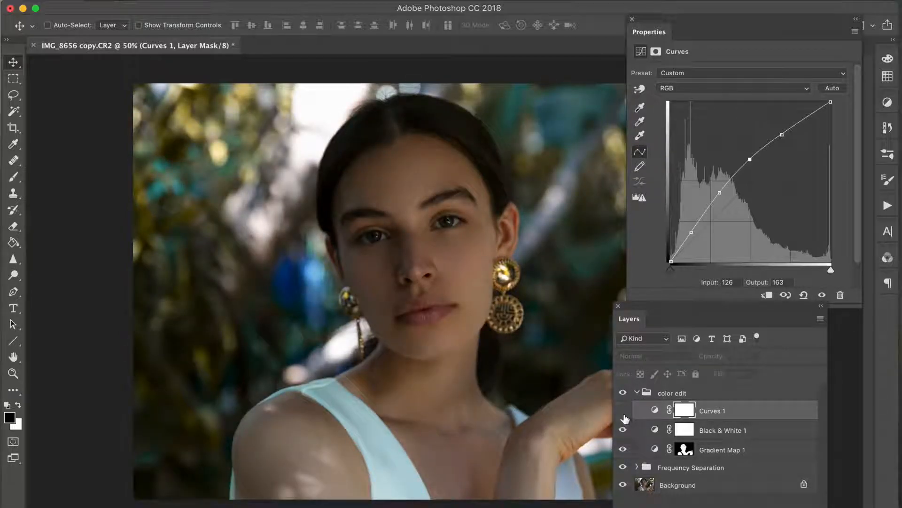
{"action": "left_click", "coordinate": [623, 411]}
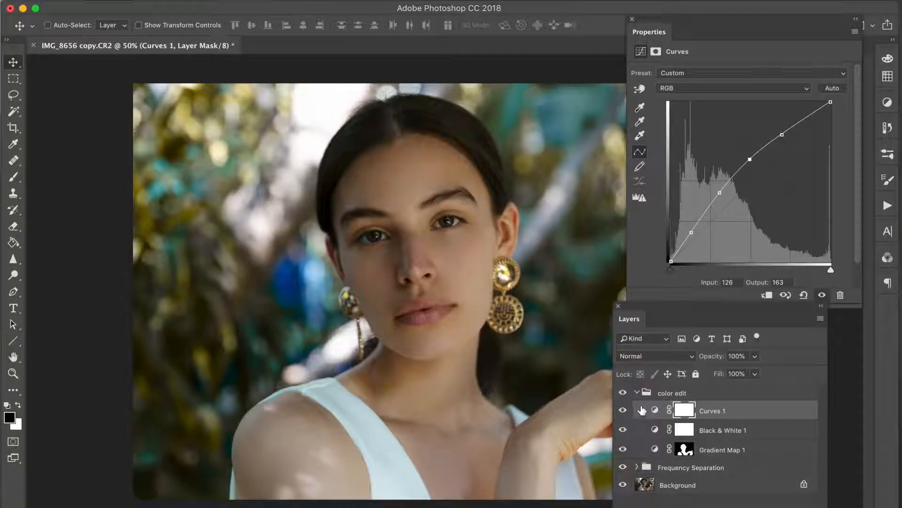
Move the Blue curve's white point to input 216, output 255 and compare the image with the Curves layer hidden
{"action": "left_click", "coordinate": [699, 90]}
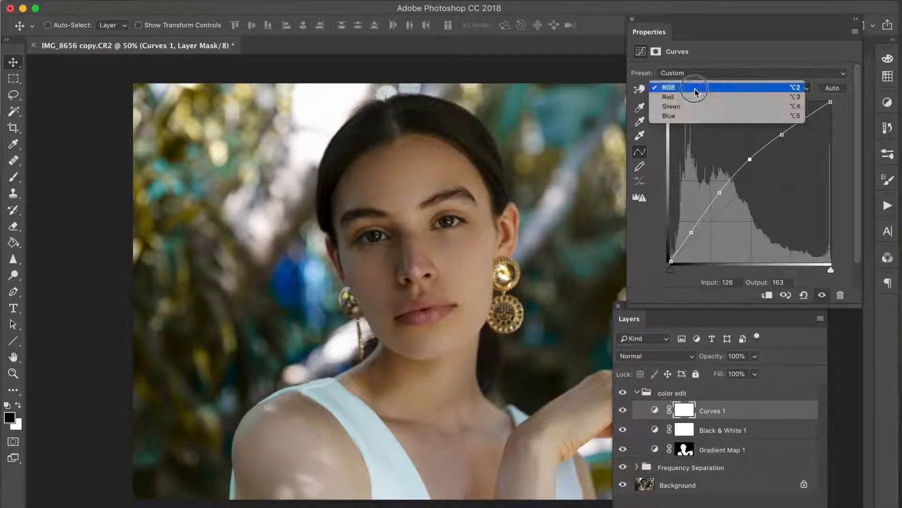
{"action": "left_click", "coordinate": [690, 118]}
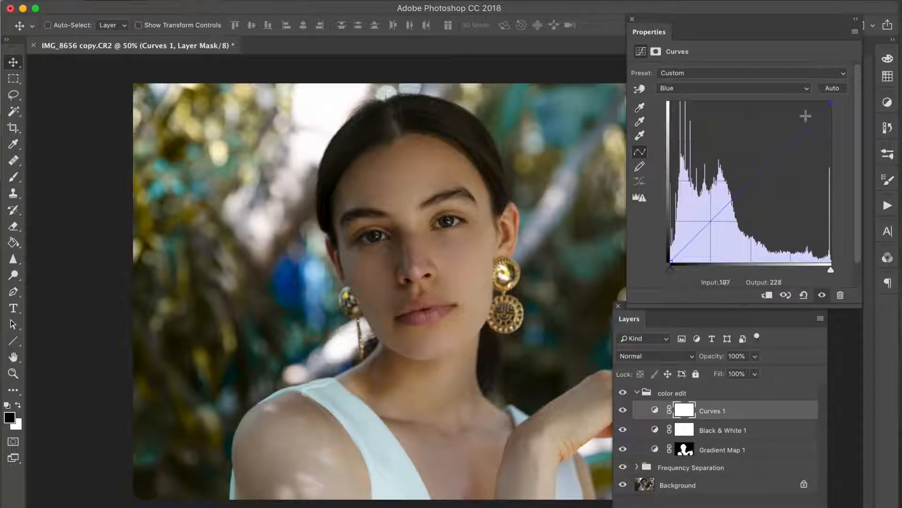
{"action": "left_click_drag", "start_coordinate": [829, 103], "coordinate": [806, 95]}
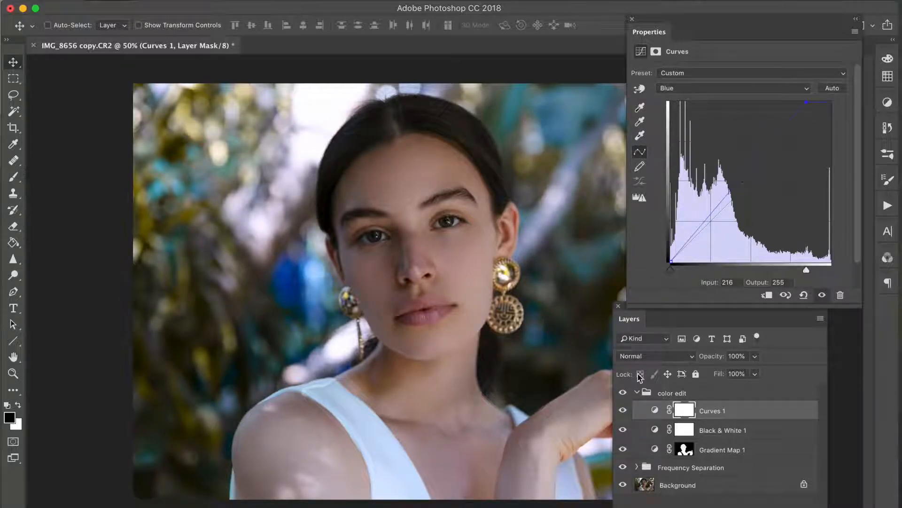
{"action": "left_click", "coordinate": [623, 410]}
{"action": "left_click", "coordinate": [622, 410]}
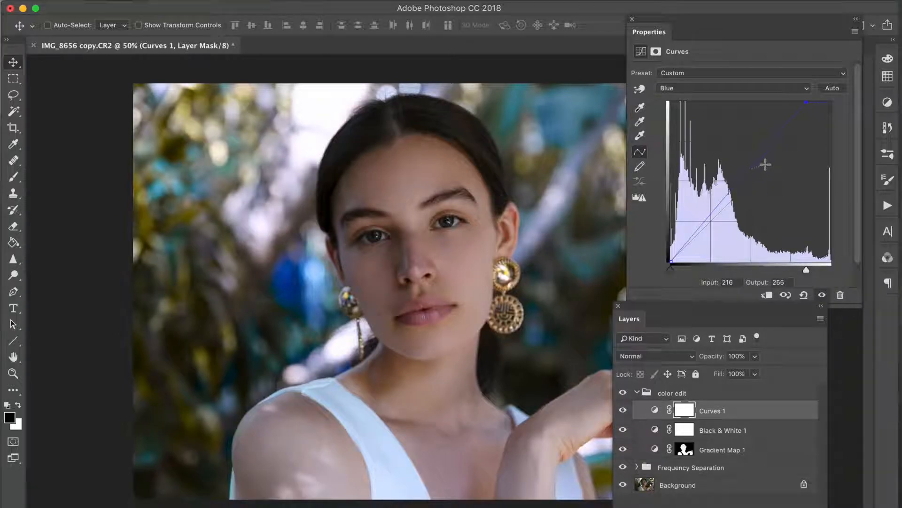
Soften the blue tint by lowering the Blue curve's midtones, easing its white point back and setting input 164 to output 186
{"action": "left_click_drag", "start_coordinate": [773, 140], "coordinate": [770, 148]}
{"action": "left_click_drag", "start_coordinate": [721, 200], "coordinate": [717, 211]}
{"action": "left_click_drag", "start_coordinate": [805, 103], "coordinate": [812, 102]}
{"action": "left_click_drag", "start_coordinate": [770, 144], "coordinate": [774, 145]}
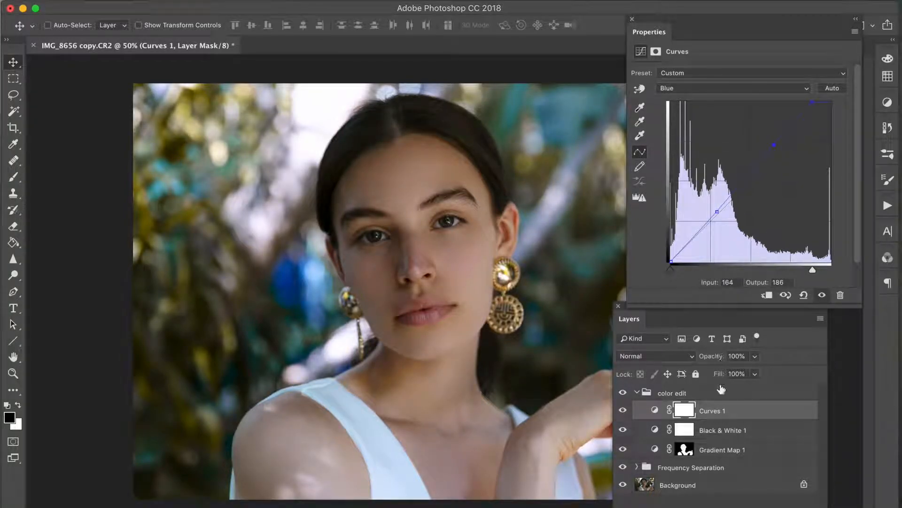
{"action": "left_click", "coordinate": [623, 410]}
{"action": "left_click", "coordinate": [624, 410]}
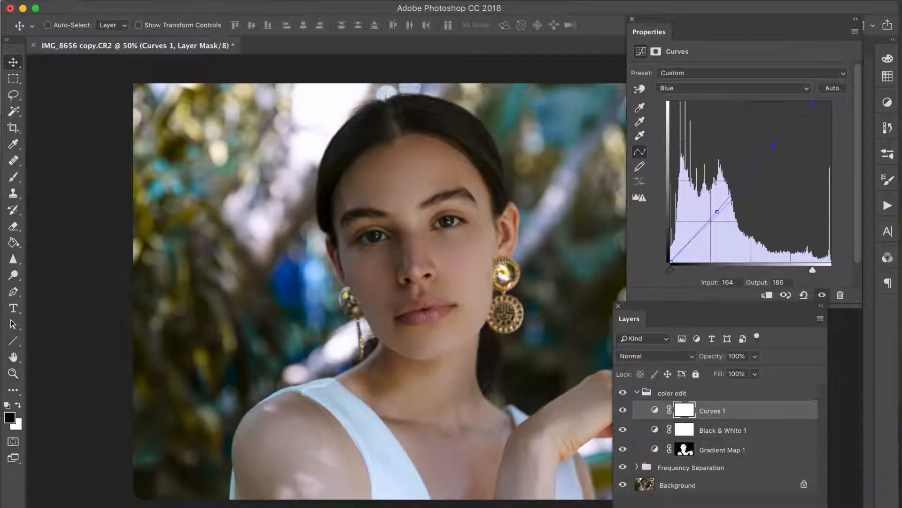
Add a Gradient Map adjustment layer above Curves 1 using the Red, Green gradient preset
{"action": "left_click", "coordinate": [202, 0]}
{"action": "mouse_move", "coordinate": [334, 166]}
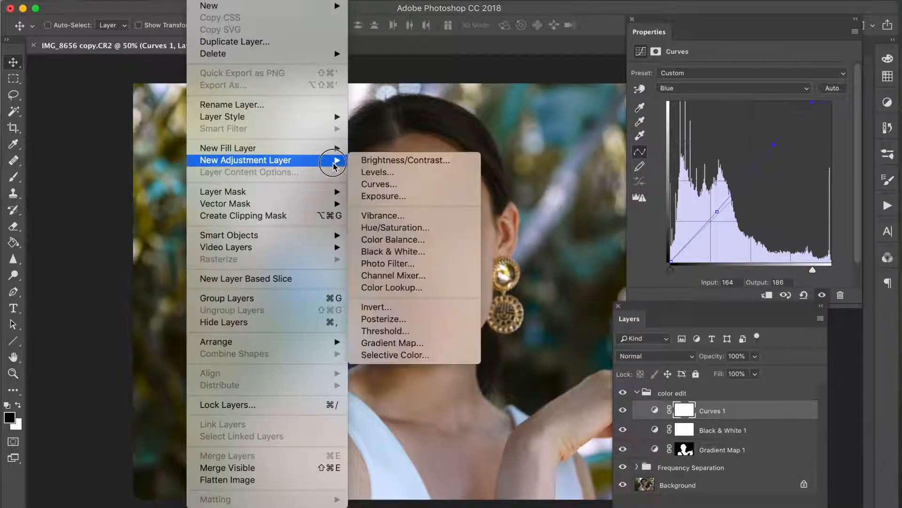
{"action": "left_click", "coordinate": [425, 343]}
{"action": "key", "text": "Return"}
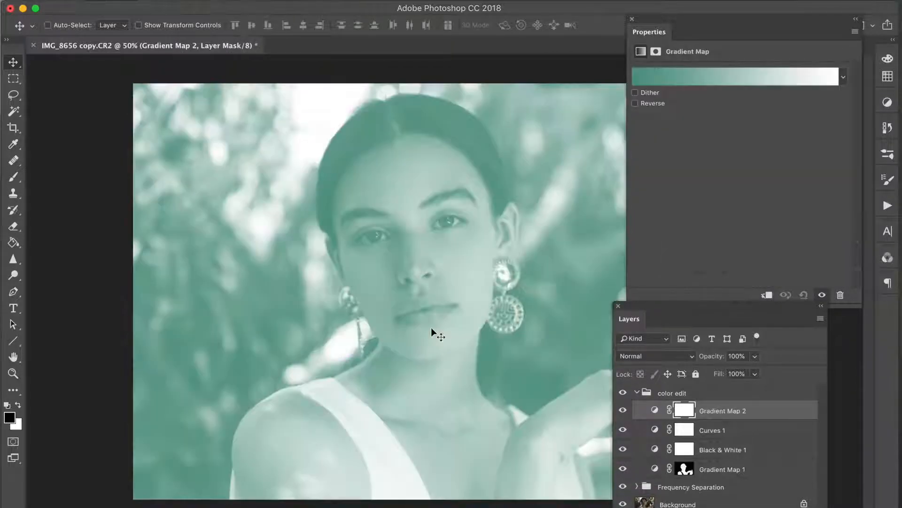
{"action": "left_click", "coordinate": [718, 81]}
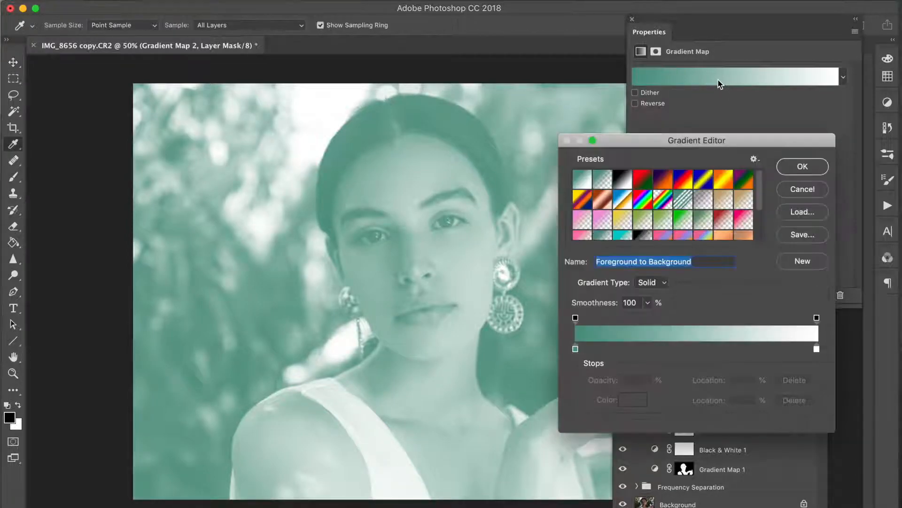
{"action": "left_click", "coordinate": [642, 182]}
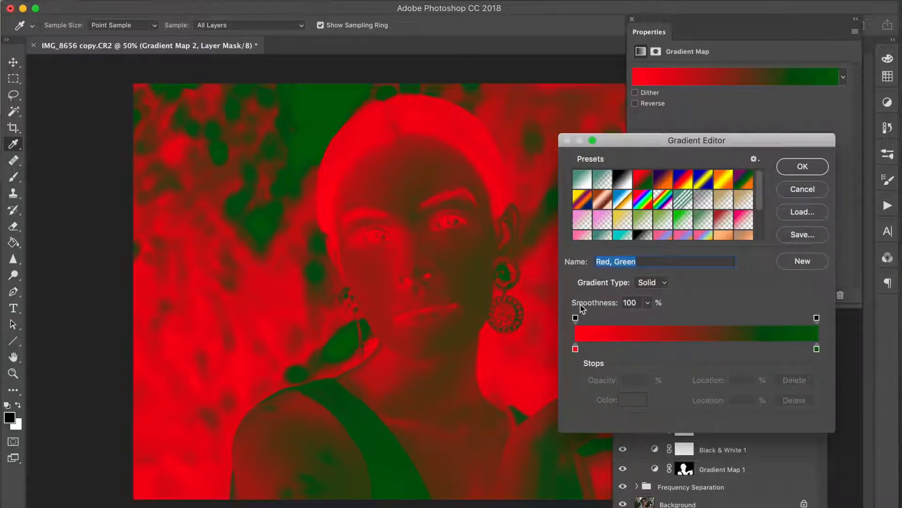
{"action": "left_click", "coordinate": [803, 168]}
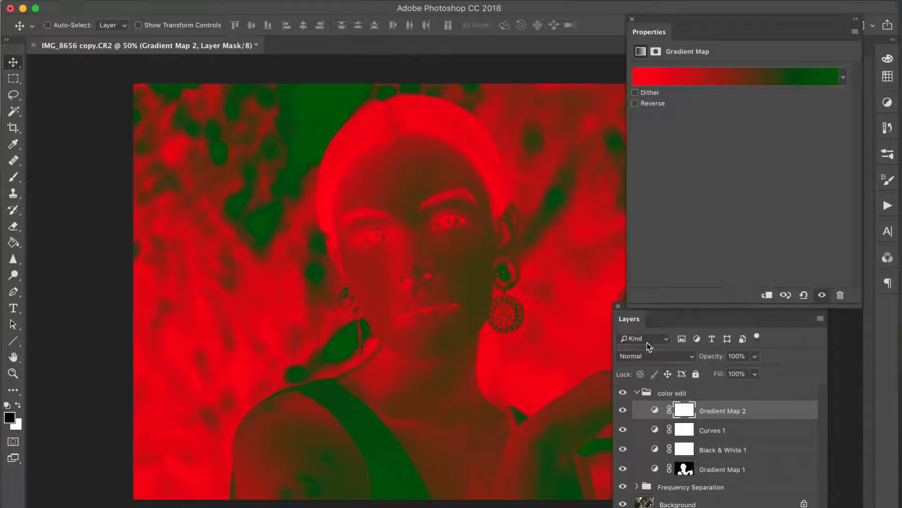
Set the new gradient map layer's blend mode to Saturation and its opacity to 7%, rearranging the panels to uncover the image
{"action": "left_click", "coordinate": [647, 358]}
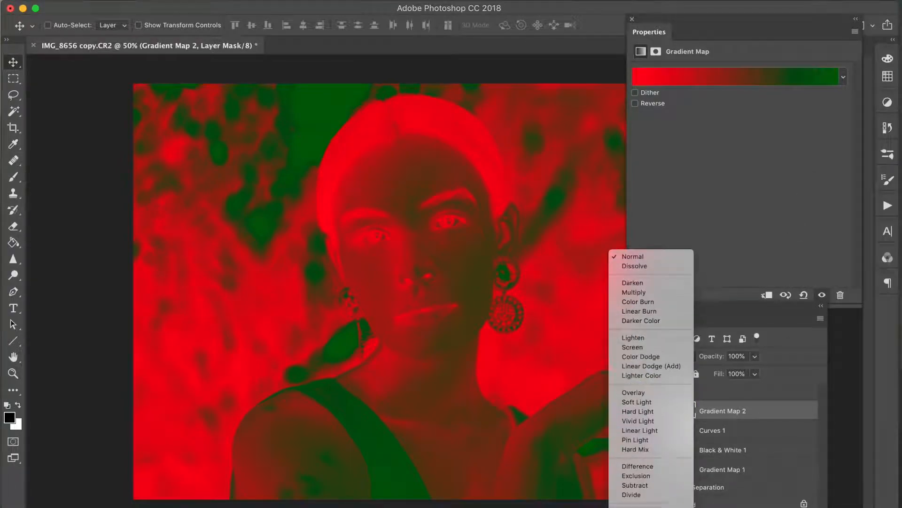
{"action": "left_click", "coordinate": [636, 507]}
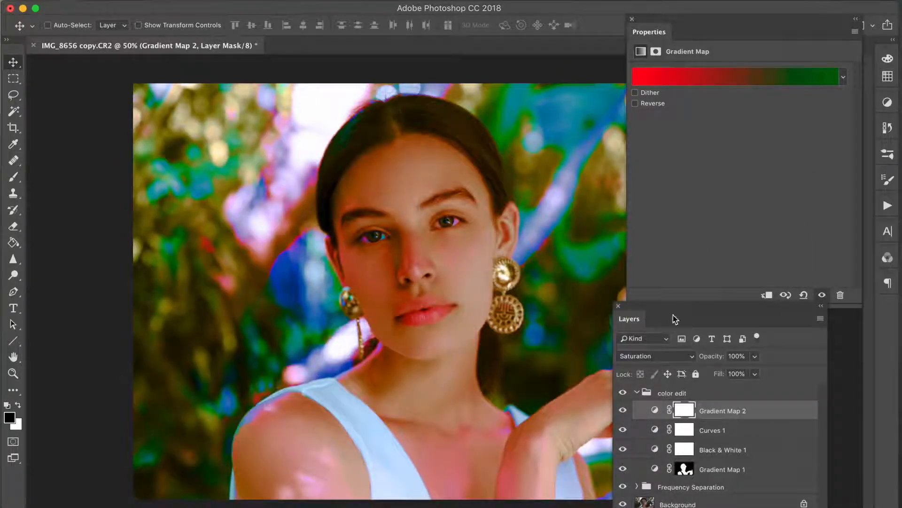
{"action": "left_click_drag", "start_coordinate": [650, 317], "coordinate": [662, 325]}
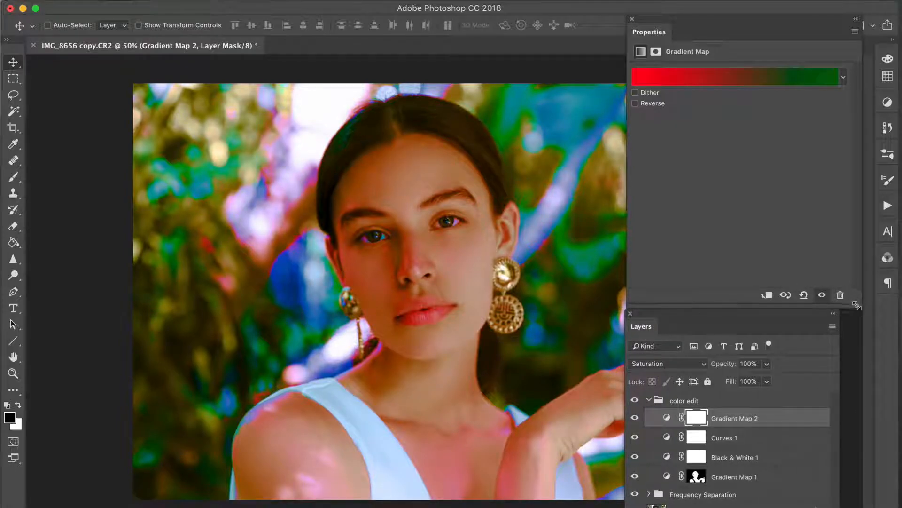
{"action": "left_click_drag", "start_coordinate": [859, 304], "coordinate": [864, 242]}
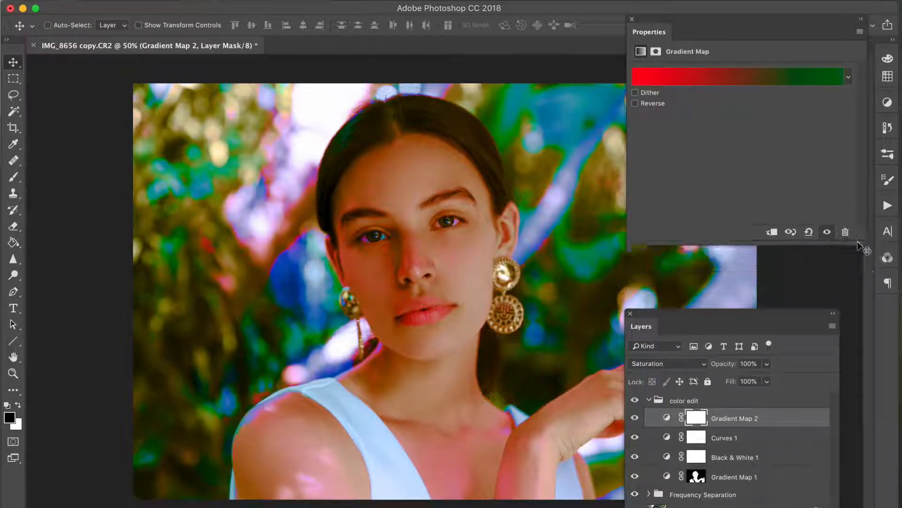
{"action": "left_click_drag", "start_coordinate": [647, 323], "coordinate": [650, 279]}
{"action": "left_click_drag", "start_coordinate": [727, 318], "coordinate": [672, 324]}
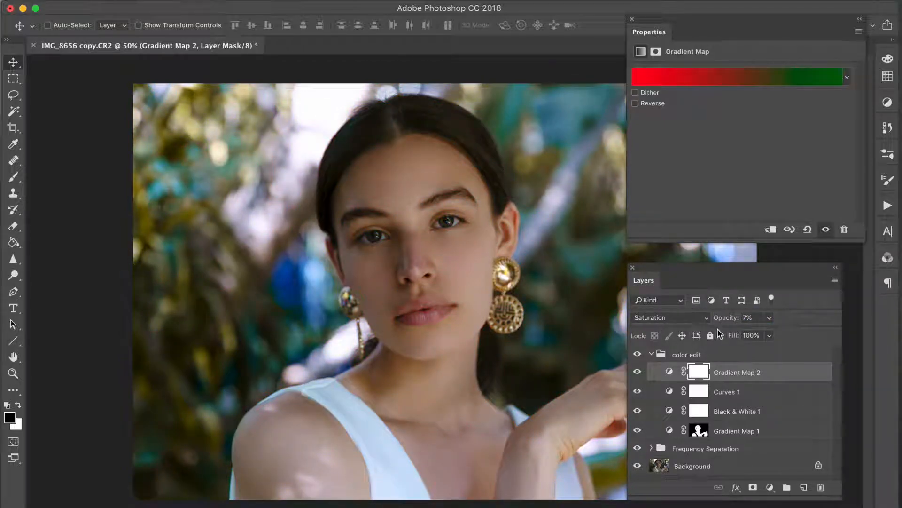
Compare the portrait with and without the red-green gradient map, examining the face and blue background at 100%
{"action": "left_click", "coordinate": [637, 372]}
{"action": "key", "text": "super+plus"}
{"action": "key", "text": "super+plus"}
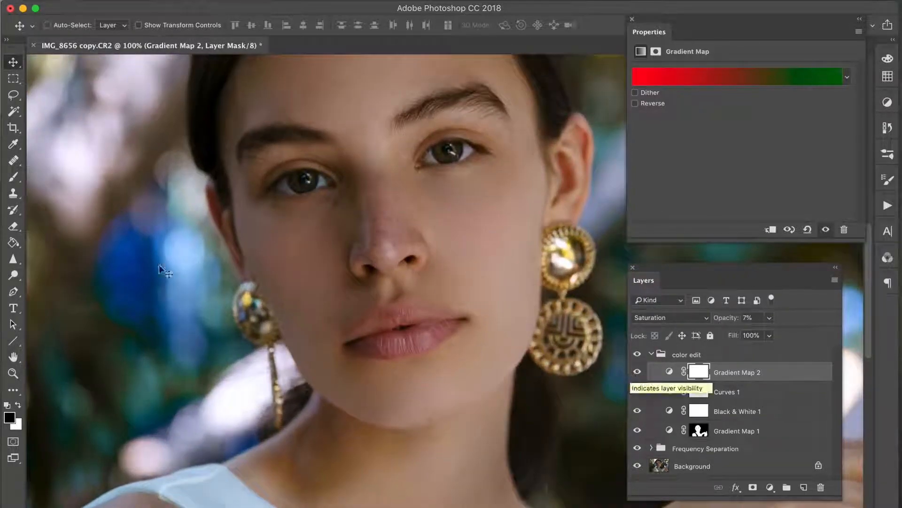
{"action": "left_click_drag", "start_coordinate": [178, 230], "coordinate": [326, 237]}
{"action": "left_click", "coordinate": [638, 372]}
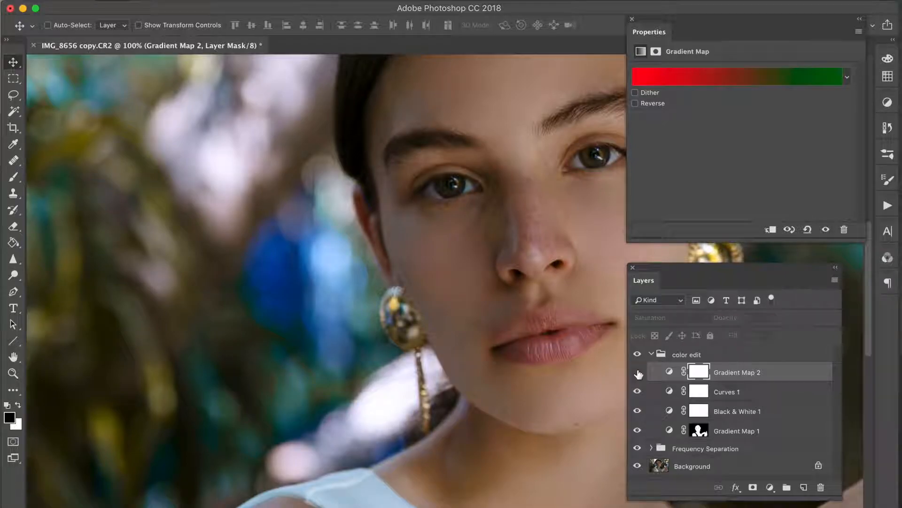
{"action": "left_click", "coordinate": [638, 373]}
{"action": "left_click", "coordinate": [638, 373]}
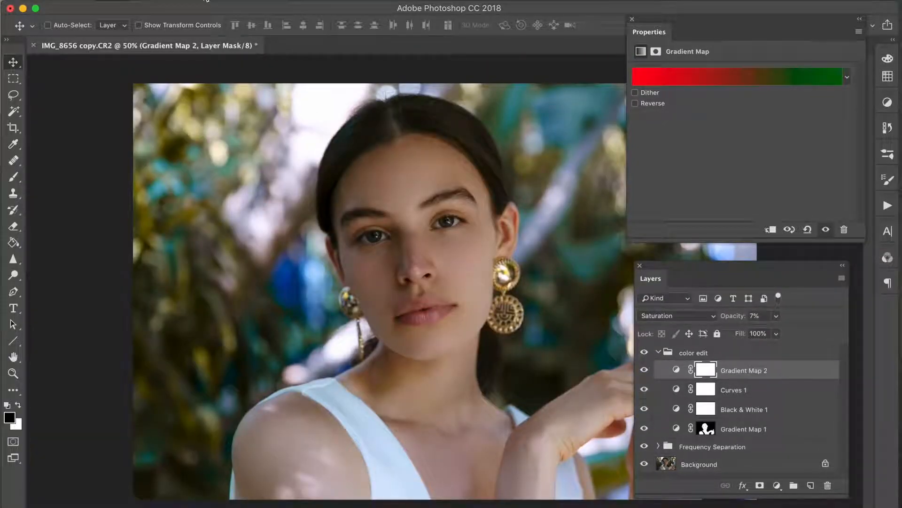
Add a Photo Filter adjustment layer with the Deep Yellow filter and lower the layer's opacity to 37%
{"action": "left_click", "coordinate": [202, 1]}
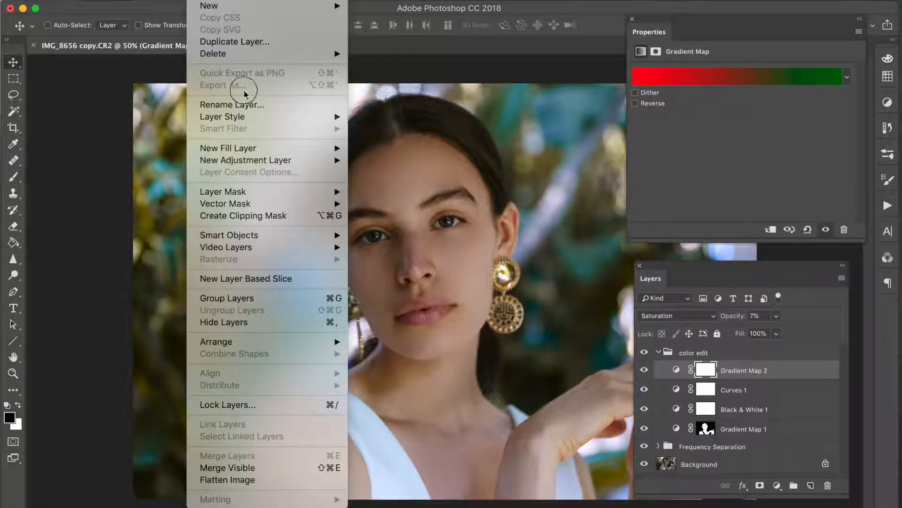
{"action": "mouse_move", "coordinate": [312, 160]}
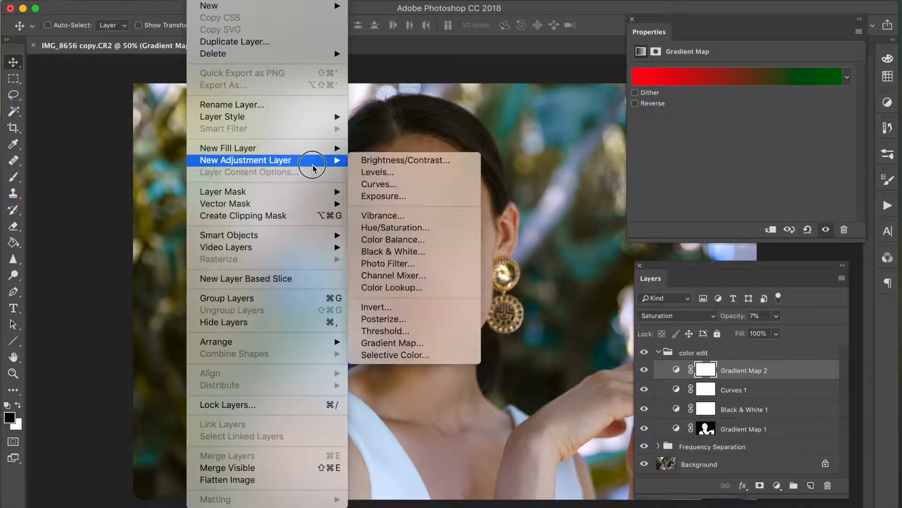
{"action": "left_click", "coordinate": [415, 268]}
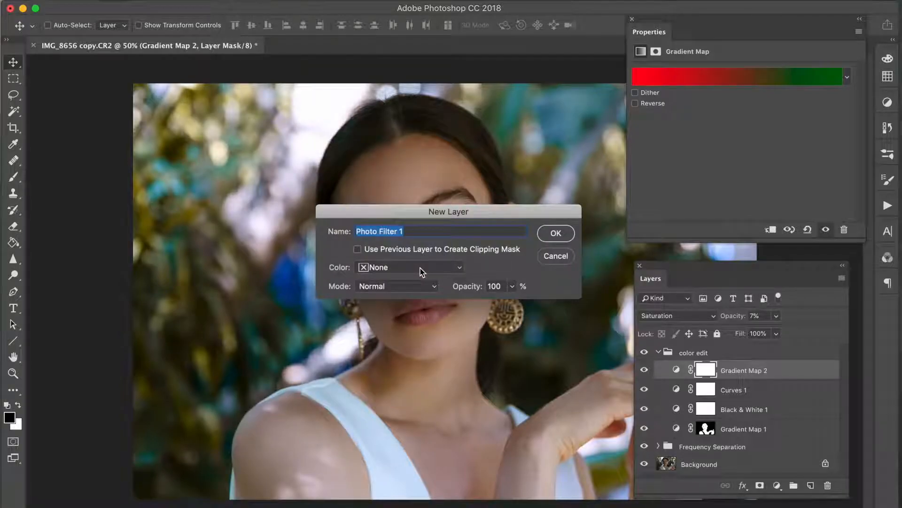
{"action": "key", "text": "Return"}
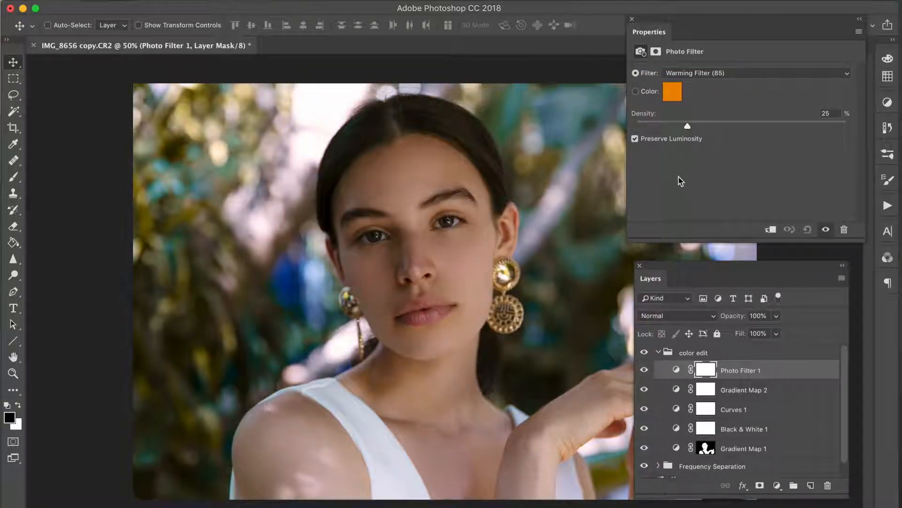
{"action": "left_click", "coordinate": [700, 77]}
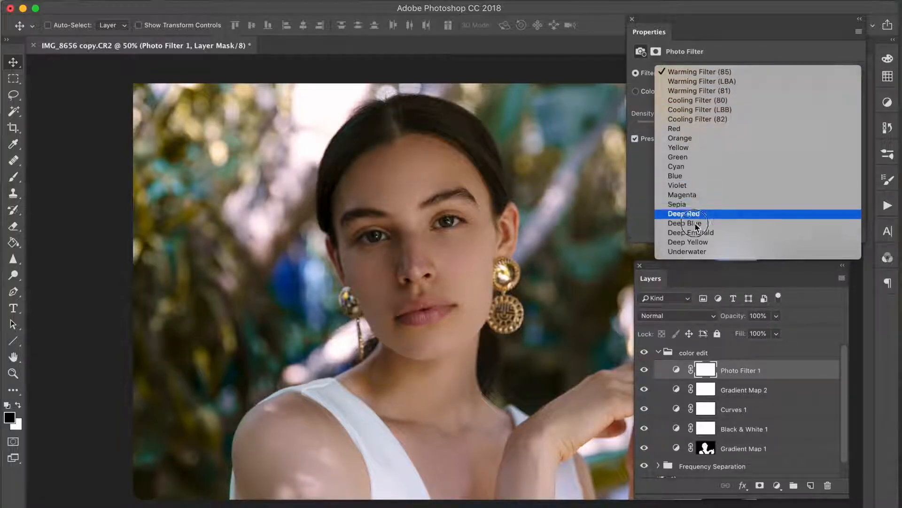
{"action": "left_click", "coordinate": [694, 243]}
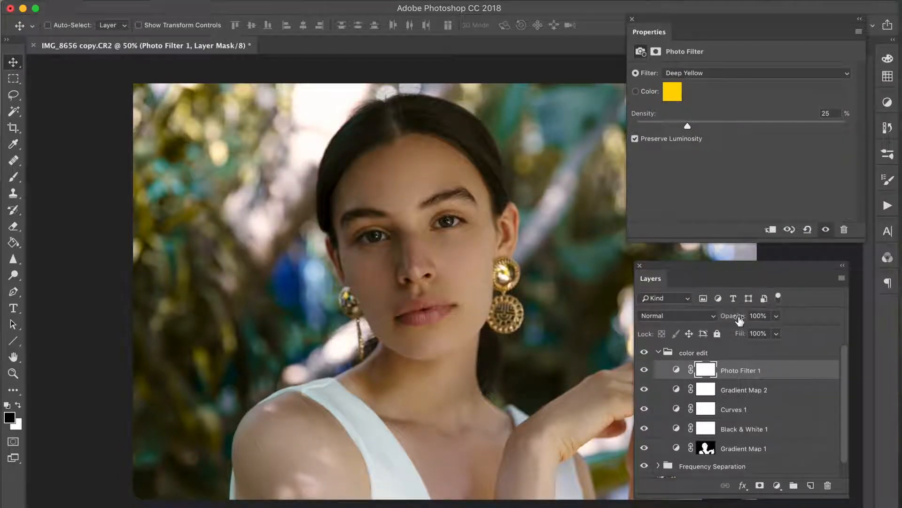
{"action": "mouse_move", "coordinate": [739, 320]}
{"action": "left_mouse_down"}
{"action": "mouse_move", "coordinate": [704, 319]}
{"action": "mouse_move", "coordinate": [702, 327]}
{"action": "mouse_move", "coordinate": [723, 318]}
{"action": "left_mouse_up"}
Toggle the Photo Filter layer's visibility to compare the overall color of the portrait
{"action": "left_click", "coordinate": [644, 371]}
{"action": "left_click", "coordinate": [644, 372]}
{"action": "left_click", "coordinate": [644, 371]}
{"action": "left_click", "coordinate": [645, 371]}
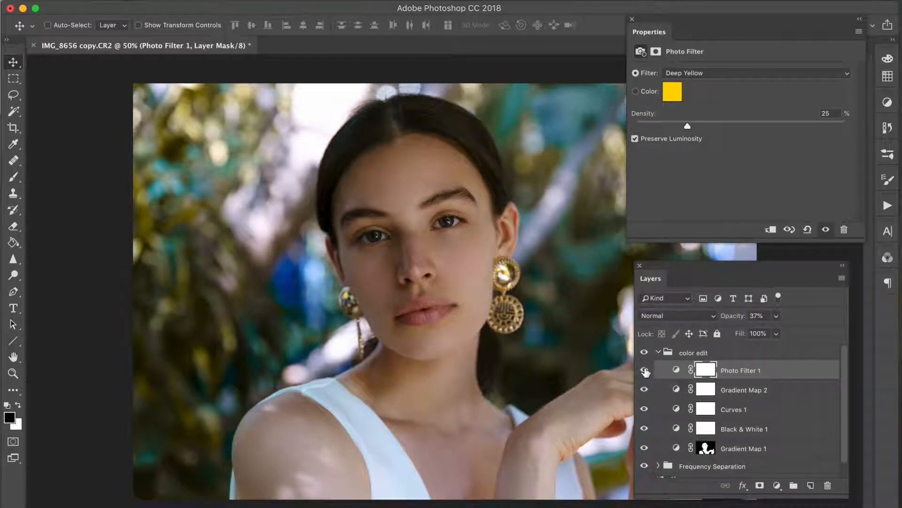
Examine the yellow filter's effect on the face at 100% and on the whole portrait by hiding and showing its layer
{"action": "key", "text": "super+equal"}
{"action": "key", "text": "super+equal"}
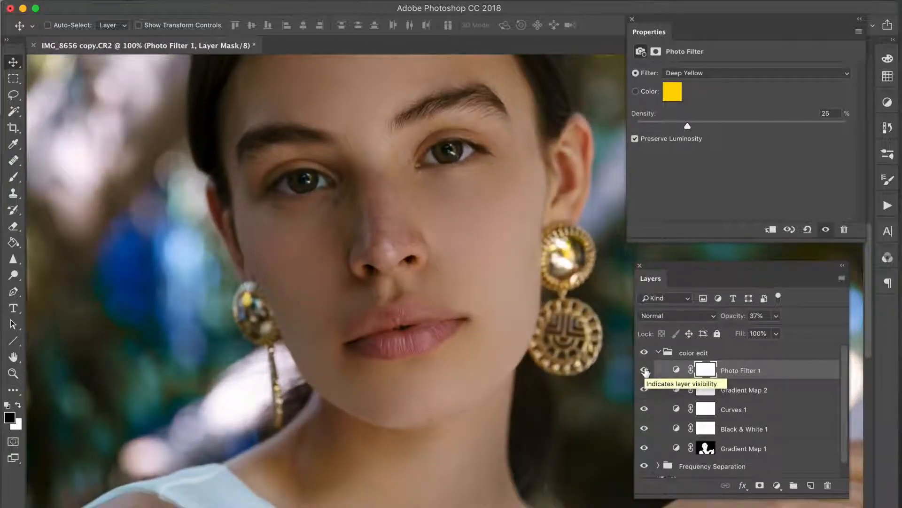
{"action": "left_click_drag", "start_coordinate": [491, 255], "coordinate": [467, 316]}
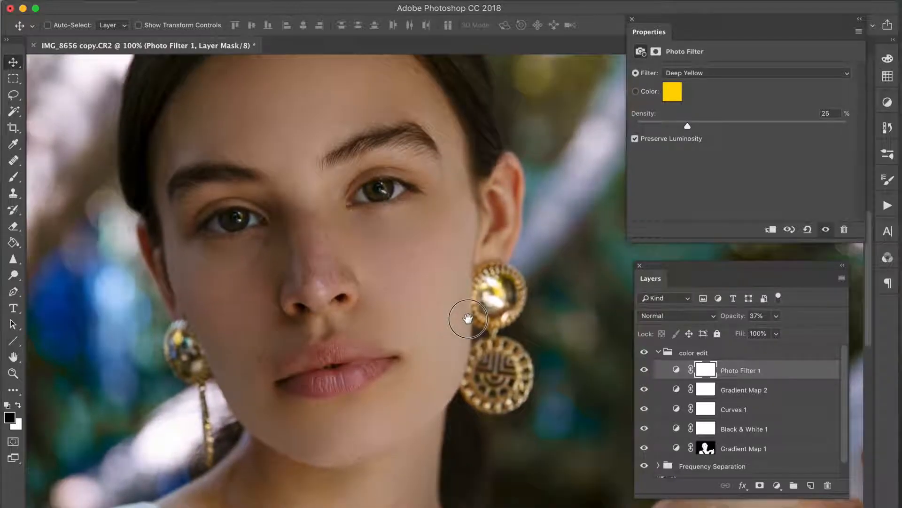
{"action": "left_click", "coordinate": [646, 371]}
{"action": "left_click", "coordinate": [646, 371]}
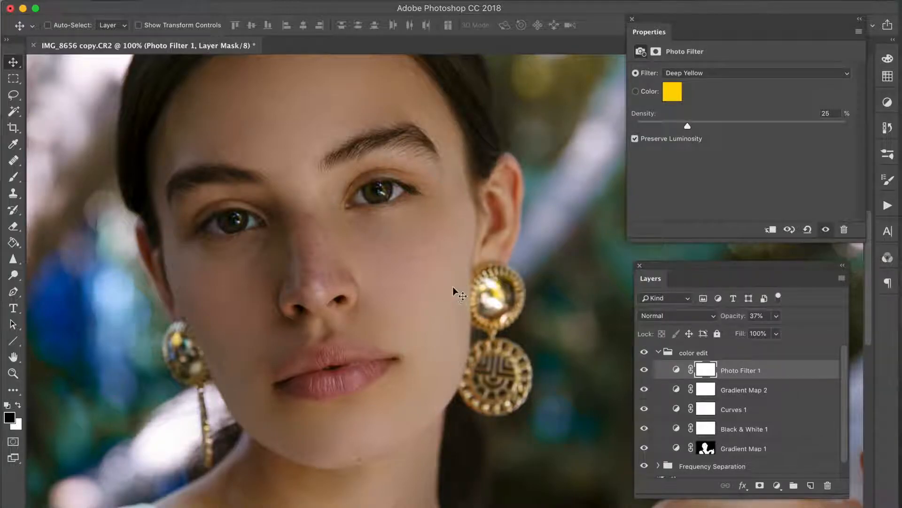
{"action": "left_click", "coordinate": [644, 370]}
{"action": "left_click", "coordinate": [644, 370]}
{"action": "left_click", "coordinate": [647, 372]}
{"action": "left_click", "coordinate": [644, 370]}
{"action": "key", "text": "super+minus"}
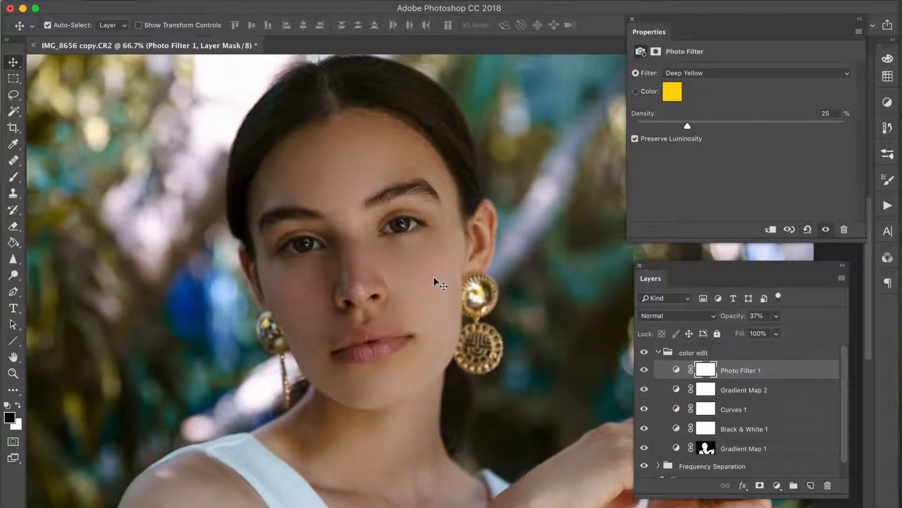
{"action": "key", "text": "super+minus"}
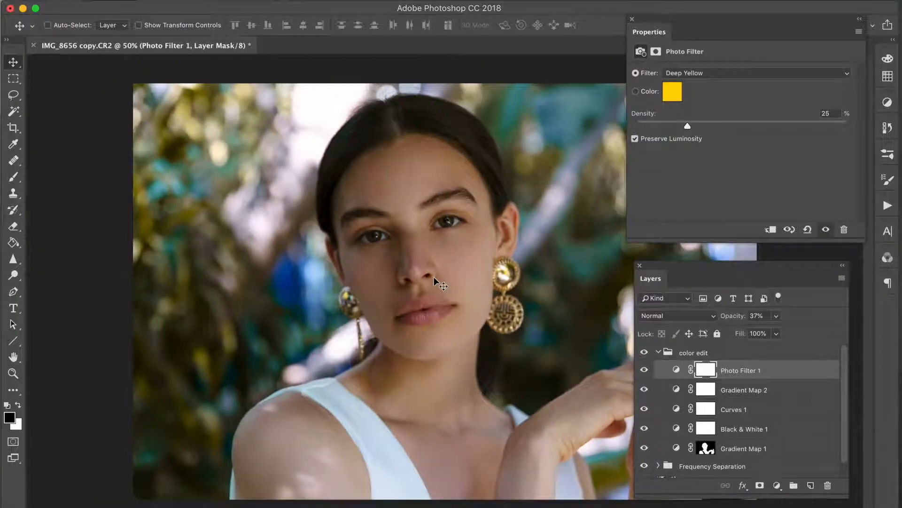
{"action": "left_click", "coordinate": [642, 374]}
{"action": "left_click", "coordinate": [643, 372]}
Add a Selective Color adjustment layer and set Black to +4% for the Neutrals
{"action": "left_click", "coordinate": [193, 1]}
{"action": "left_click", "coordinate": [211, 2]}
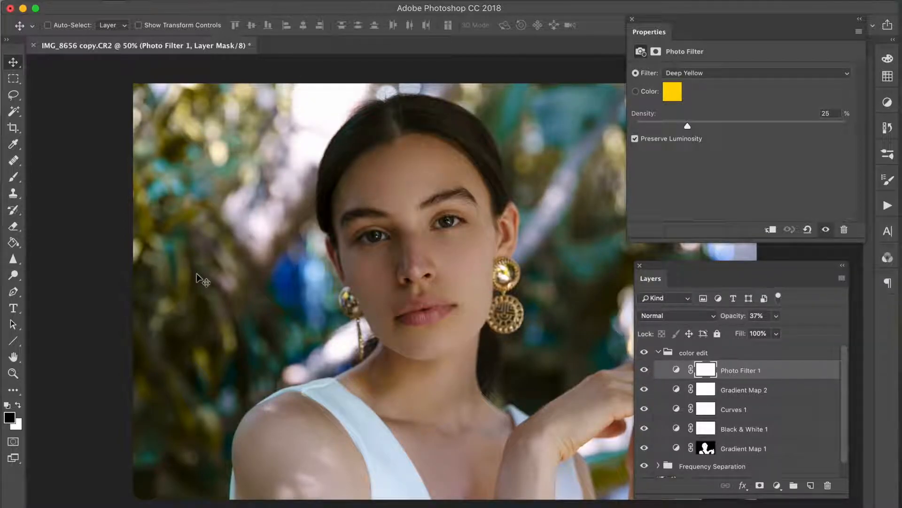
{"action": "left_click", "coordinate": [213, 1]}
{"action": "mouse_move", "coordinate": [338, 161]}
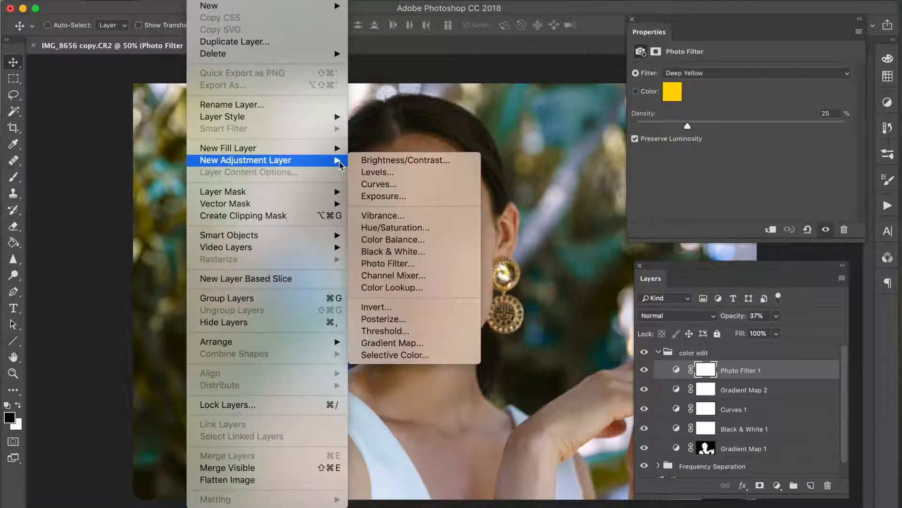
{"action": "left_click", "coordinate": [410, 355]}
{"action": "key", "text": "Return"}
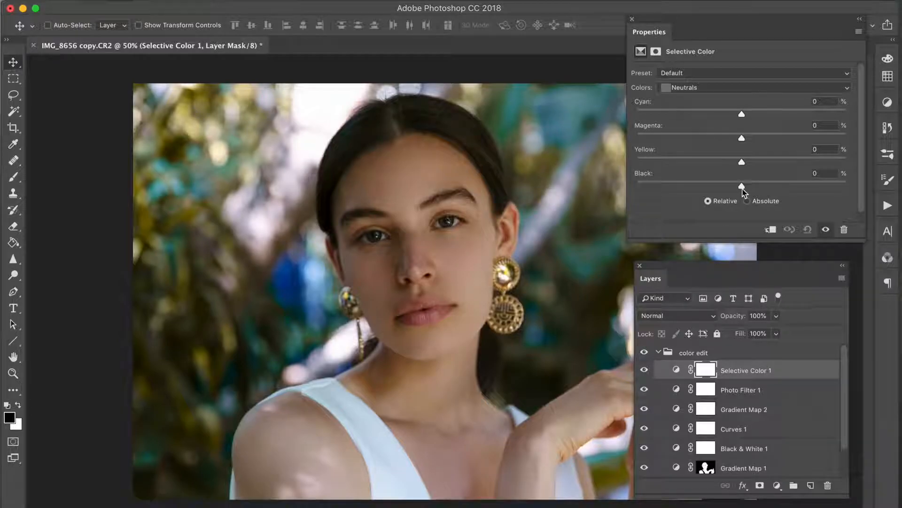
{"action": "left_click_drag", "start_coordinate": [742, 187], "coordinate": [746, 188]}
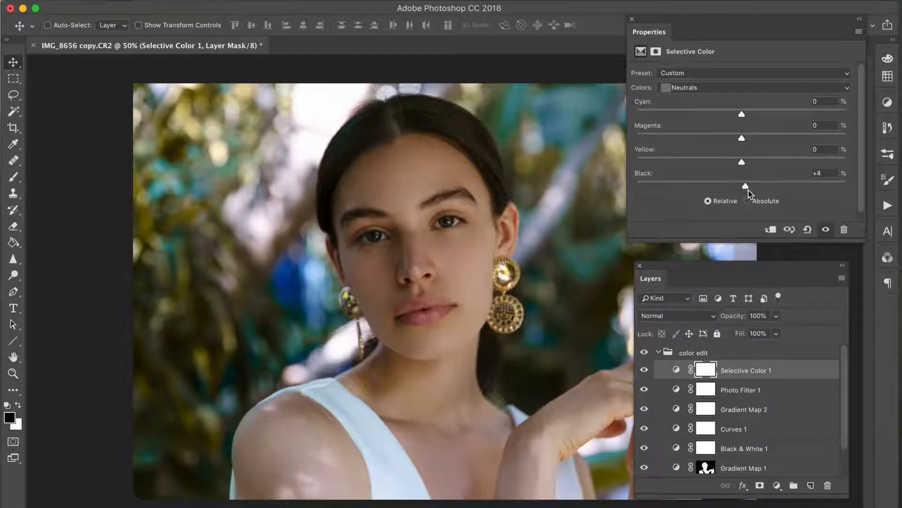
Set Cyan to +18% for the Blacks in Selective Color and compare the image with the layer hidden
{"action": "left_click", "coordinate": [696, 93]}
{"action": "left_click", "coordinate": [698, 95]}
{"action": "left_click_drag", "start_coordinate": [747, 115], "coordinate": [760, 115]}
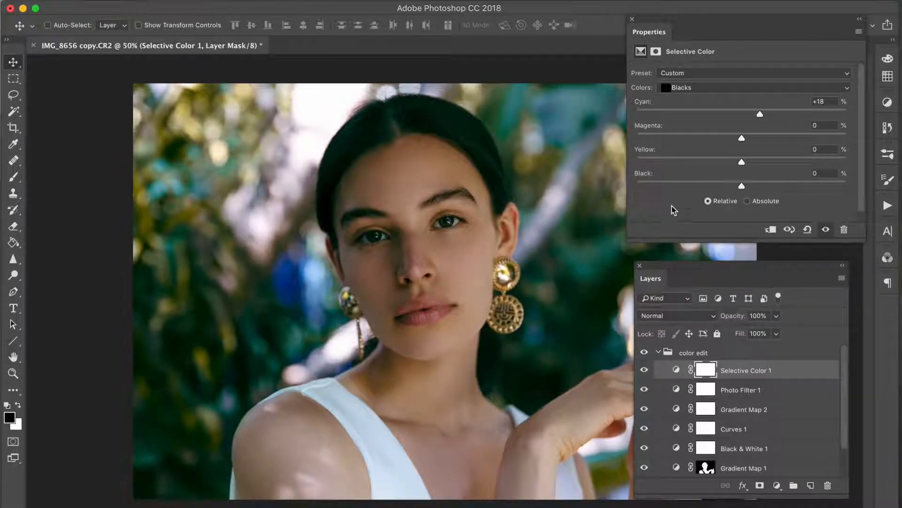
{"action": "left_click", "coordinate": [648, 371]}
{"action": "left_click", "coordinate": [648, 370]}
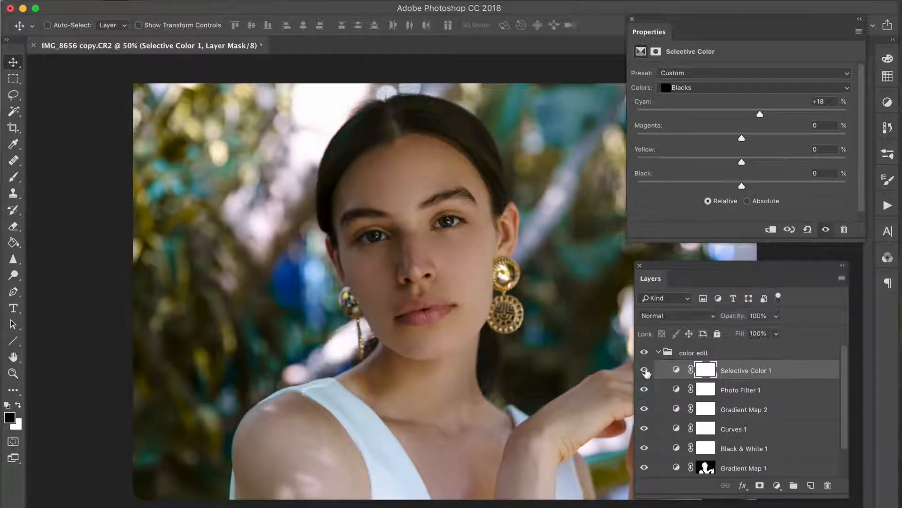
Set Cyan to -81% for the Yellows in Selective Color and move the floating panels off the portrait
{"action": "left_click", "coordinate": [691, 164]}
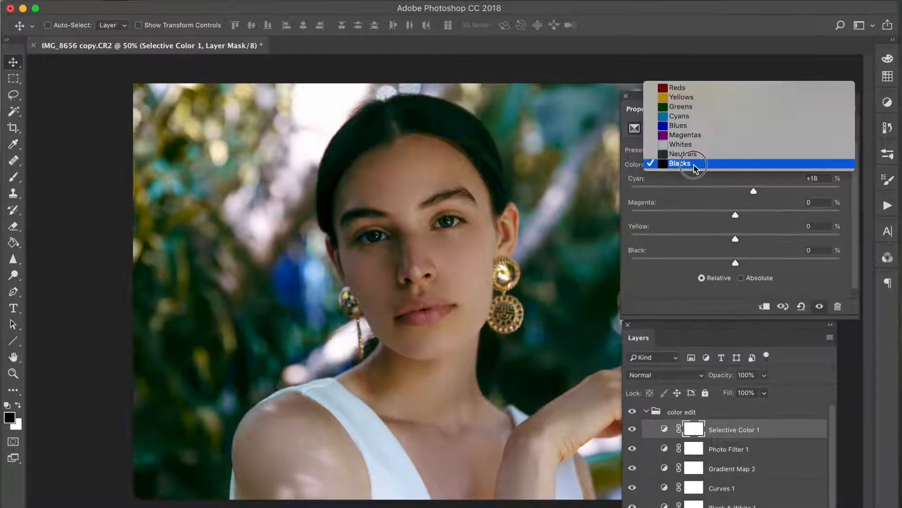
{"action": "left_click", "coordinate": [686, 97]}
{"action": "left_click_drag", "start_coordinate": [673, 188], "coordinate": [651, 190]}
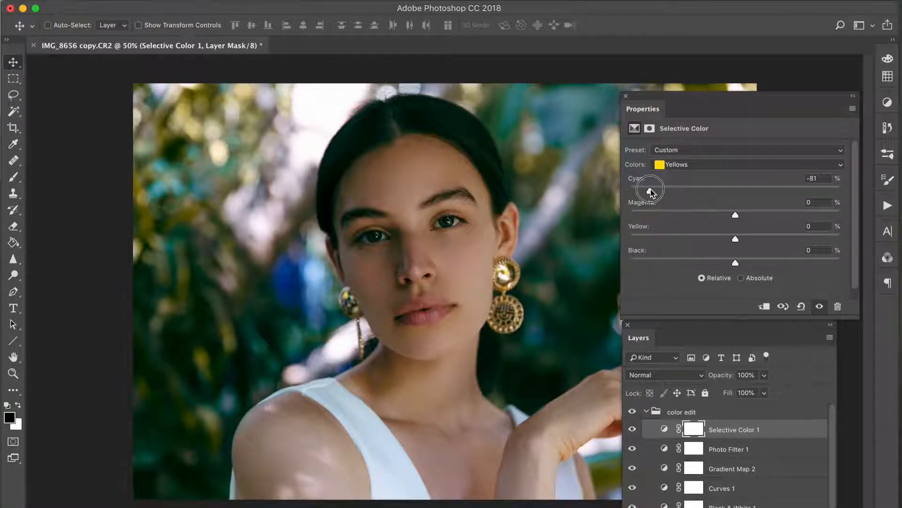
{"action": "left_click_drag", "start_coordinate": [676, 106], "coordinate": [727, 89]}
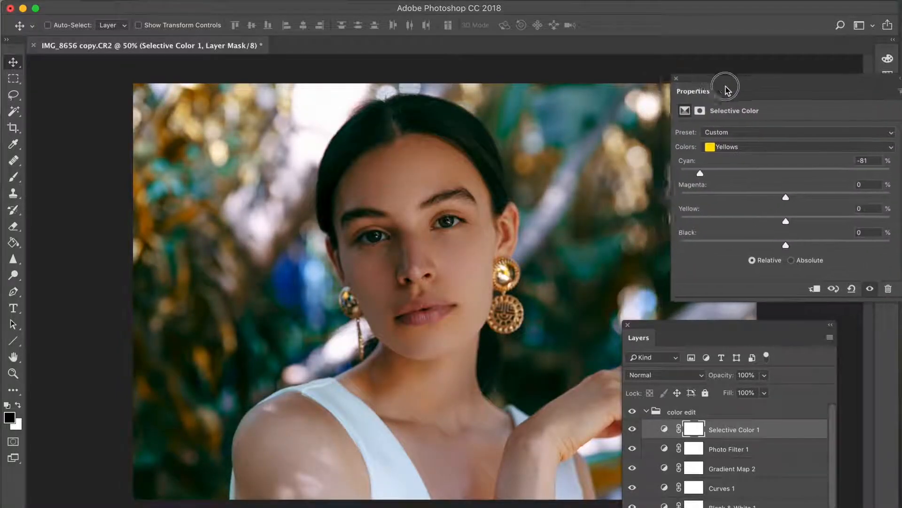
{"action": "left_click_drag", "start_coordinate": [641, 338], "coordinate": [703, 339]}
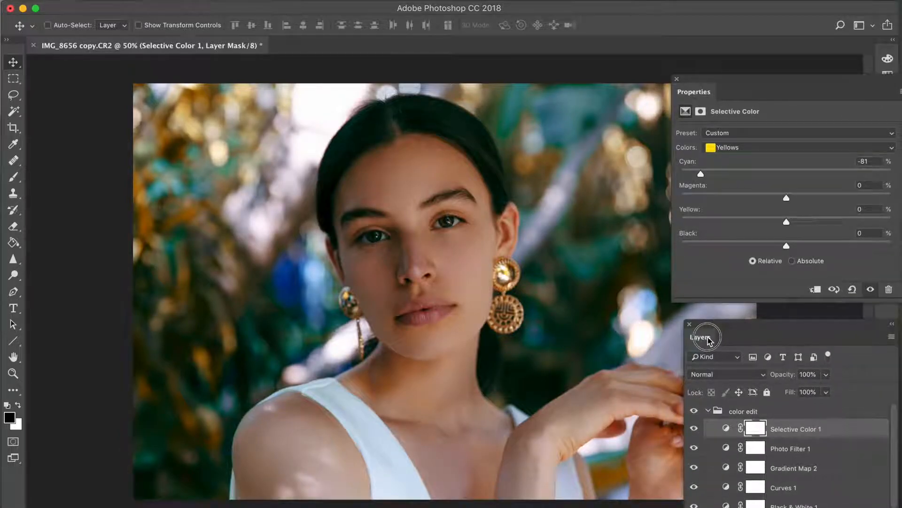
Set Magenta to +15% and Yellow to +40% for the Yellows in Selective Color, comparing the image with the layer hidden
{"action": "key", "text": "super+minus"}
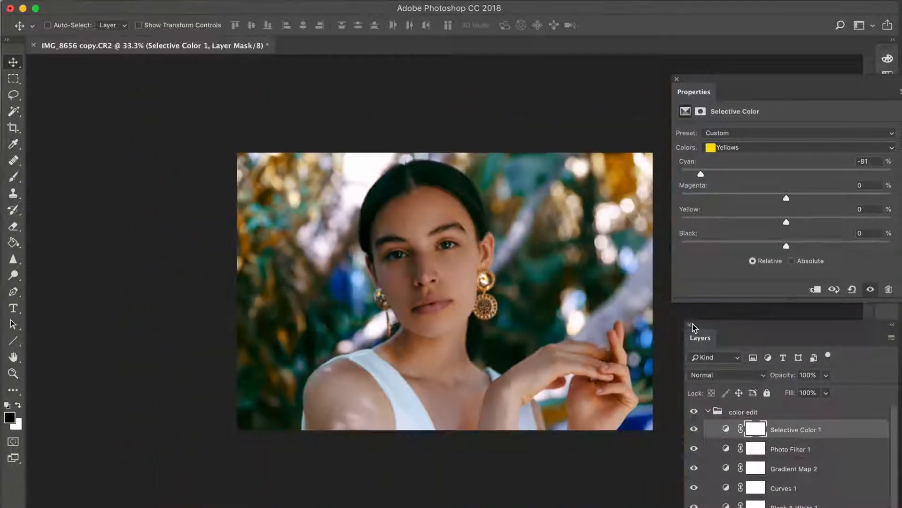
{"action": "left_click", "coordinate": [695, 430]}
{"action": "left_click", "coordinate": [695, 430]}
{"action": "left_click", "coordinate": [695, 431]}
{"action": "left_click_drag", "start_coordinate": [688, 91], "coordinate": [600, 96]}
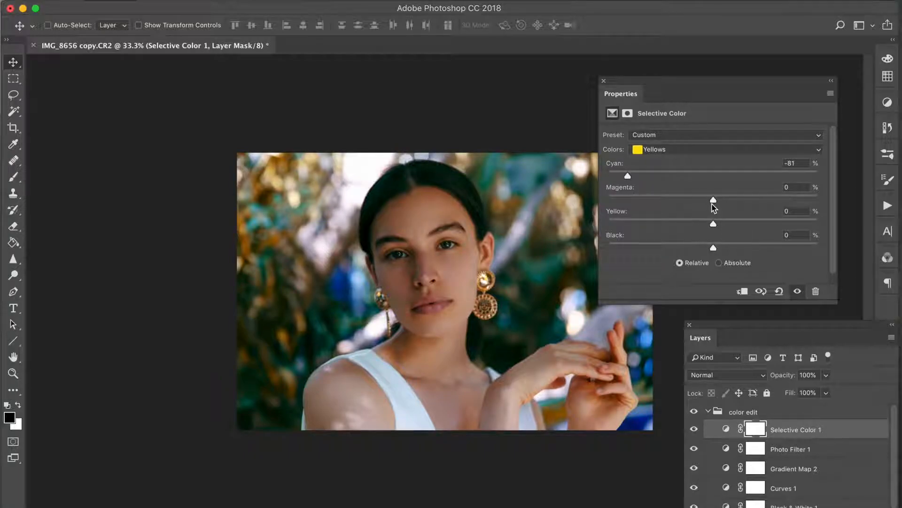
{"action": "left_click_drag", "start_coordinate": [717, 203], "coordinate": [757, 225]}
{"action": "left_click", "coordinate": [694, 429]}
{"action": "left_click", "coordinate": [694, 429]}
{"action": "left_click_drag", "start_coordinate": [649, 91], "coordinate": [673, 88]}
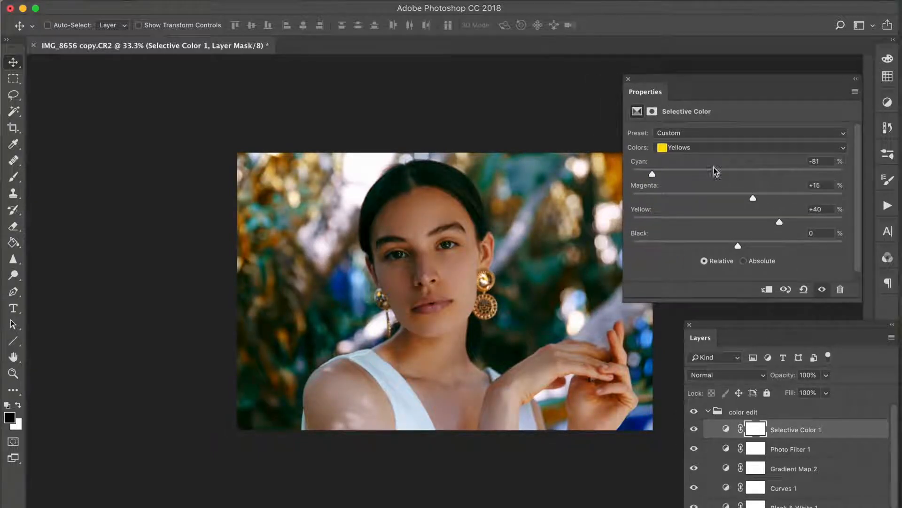
Set Black to +6% for the Yellows in Selective Color and compare the portrait with the layer hidden
{"action": "left_click_drag", "start_coordinate": [742, 248], "coordinate": [744, 247]}
{"action": "left_click", "coordinate": [694, 430]}
{"action": "left_click", "coordinate": [695, 429]}
{"action": "key", "text": "super+plus"}
{"action": "left_click", "coordinate": [696, 429]}
{"action": "left_click", "coordinate": [695, 430]}
Load the subject selection from the Gradient Map 1 layer mask and move the floating panels off the portrait
{"action": "left_click", "coordinate": [13, 177]}
{"action": "left_click_drag", "start_coordinate": [704, 329], "coordinate": [667, 313]}
{"action": "left_click_drag", "start_coordinate": [656, 88], "coordinate": [687, 69]}
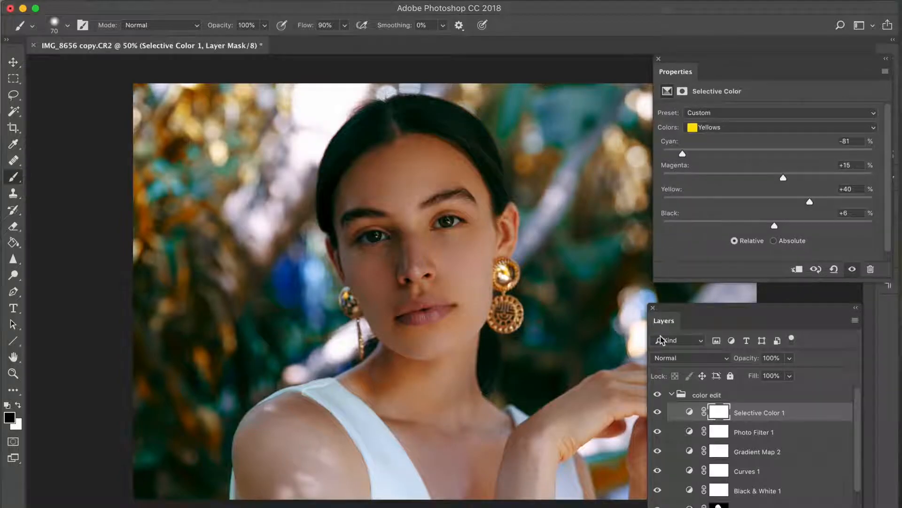
{"action": "left_click_drag", "start_coordinate": [670, 323], "coordinate": [662, 314]}
{"action": "left_click_drag", "start_coordinate": [852, 408], "coordinate": [850, 470]}
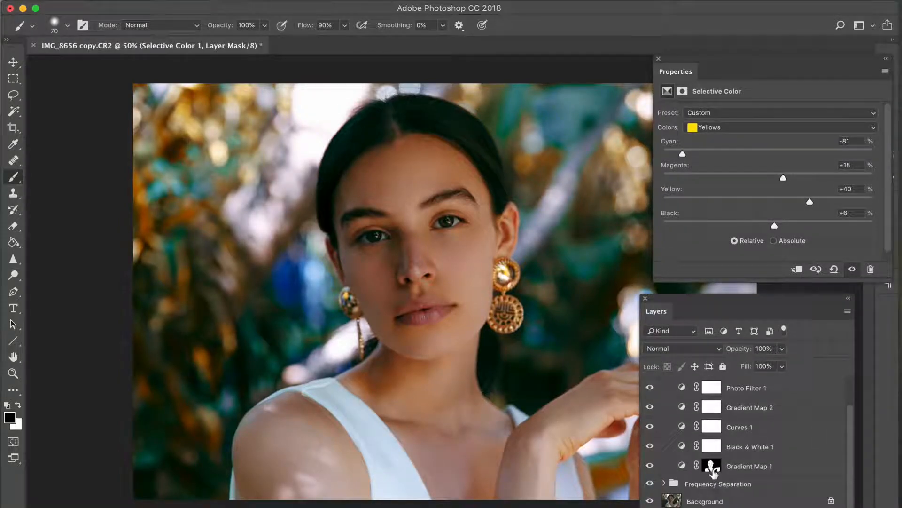
{"action": "left_click_drag", "start_coordinate": [716, 471], "coordinate": [713, 469]}
{"action": "left_click_drag", "start_coordinate": [849, 414], "coordinate": [845, 375]}
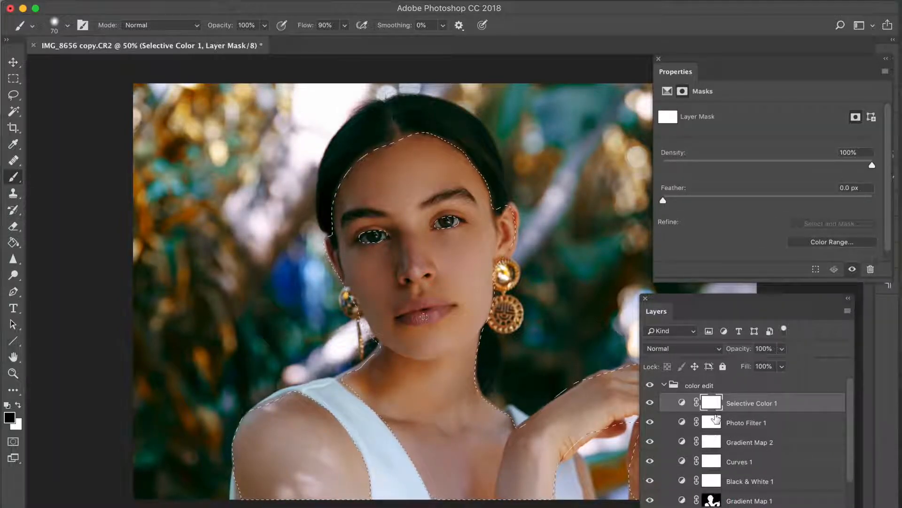
Replace the Selective Color 1 mask with one made from the subject selection and invert it to target the background
{"action": "left_click_drag", "start_coordinate": [712, 404], "coordinate": [827, 507]}
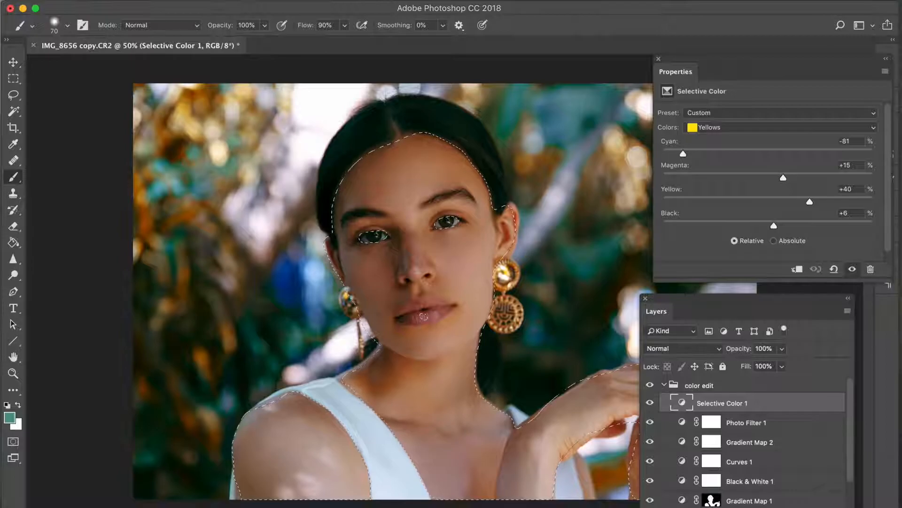
{"action": "key", "text": "super+z"}
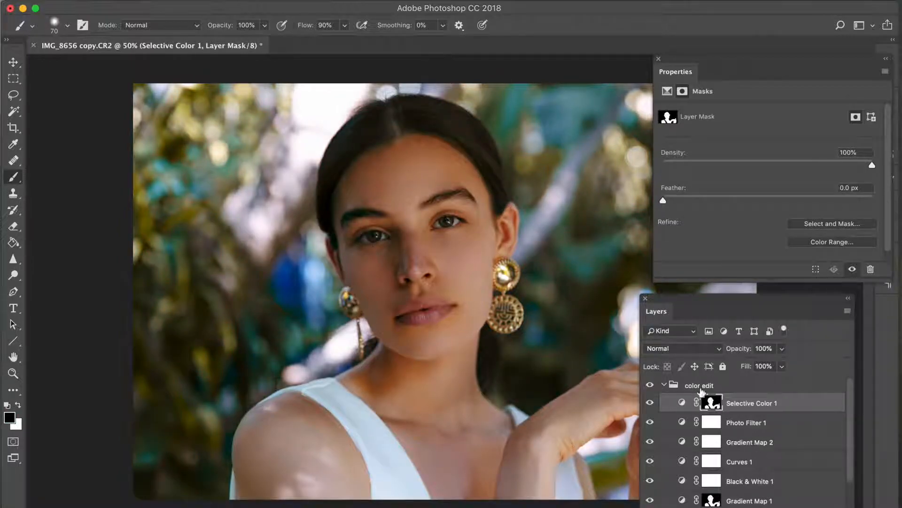
{"action": "left_click", "coordinate": [13, 63]}
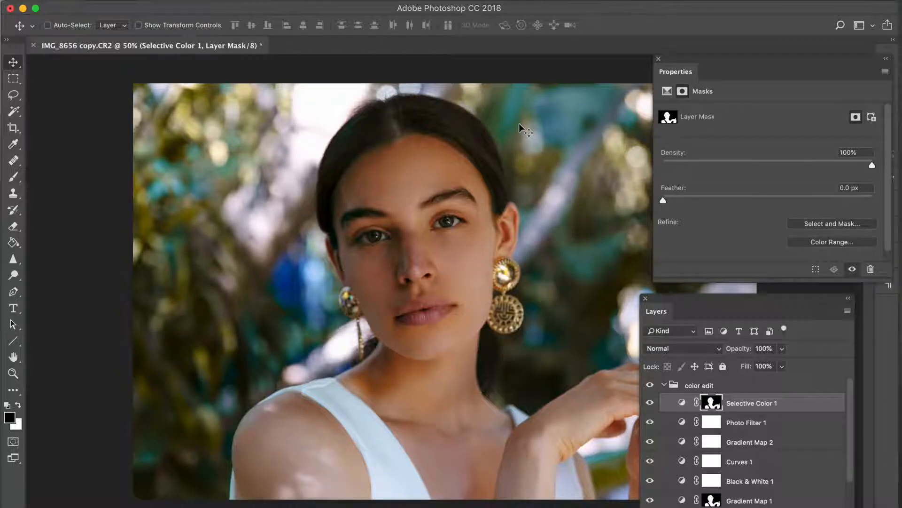
{"action": "key", "text": "super+i"}
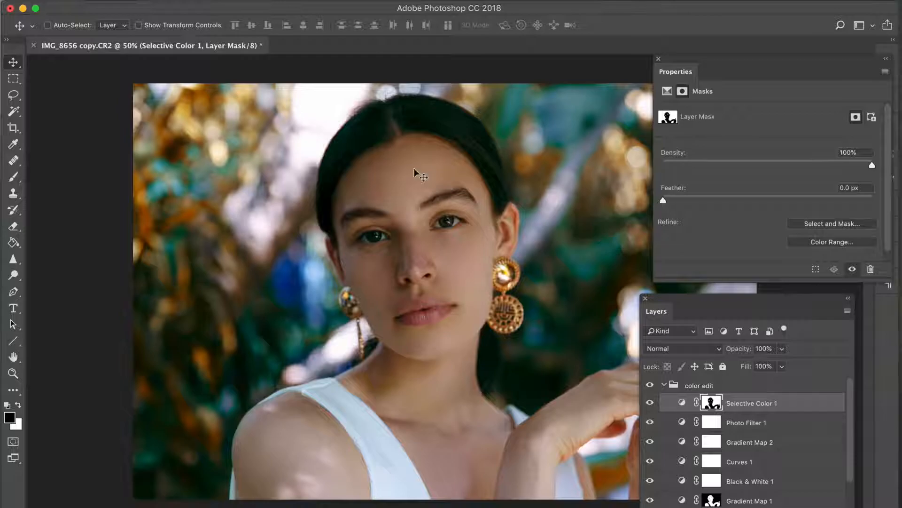
Paint black over the hair on the Selective Color 1 mask with a 250 px brush and compare with the layer hidden
{"action": "left_click", "coordinate": [13, 177]}
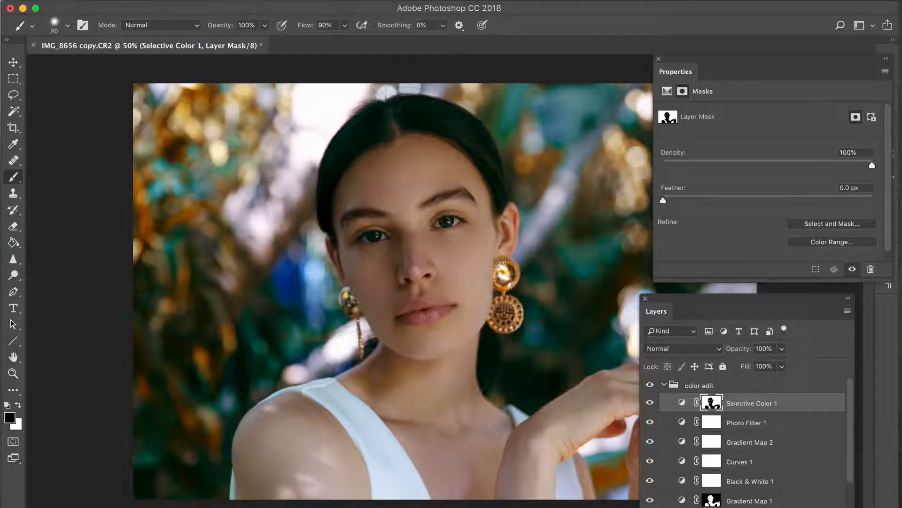
{"action": "key", "text": "bracketright"}
{"action": "key", "text": "bracketright"}
{"action": "key", "text": "bracketright"}
{"action": "key", "text": "bracketright"}
{"action": "key", "text": "bracketright"}
{"action": "key", "text": "bracketright"}
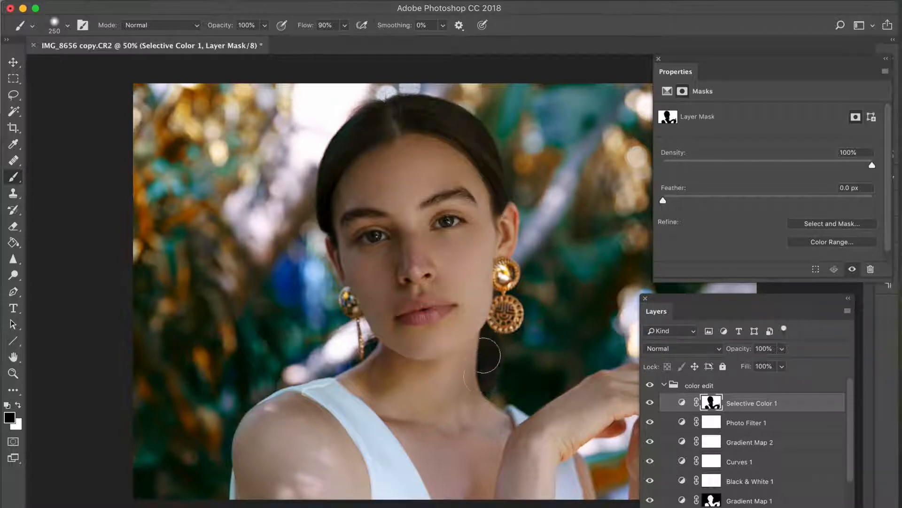
{"action": "mouse_move", "coordinate": [676, 310]}
{"action": "left_mouse_down"}
{"action": "mouse_move", "coordinate": [766, 301]}
{"action": "mouse_move", "coordinate": [675, 298]}
{"action": "left_mouse_up"}
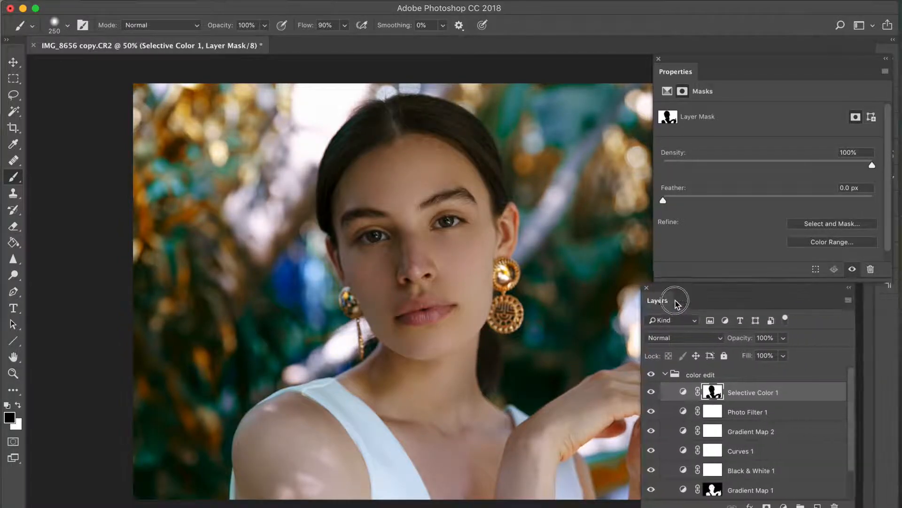
{"action": "left_click", "coordinate": [651, 392]}
{"action": "left_click", "coordinate": [651, 392]}
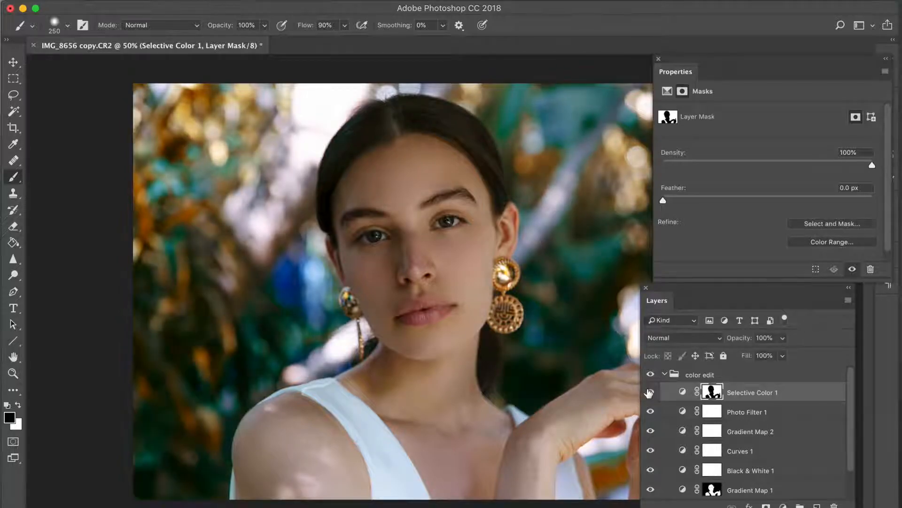
Paint white lightly over the subject on the Selective Color 1 mask with a large soft brush at 11% opacity
{"action": "key", "text": "bracketright"}
{"action": "key", "text": "bracketright"}
{"action": "key", "text": "super+minus"}
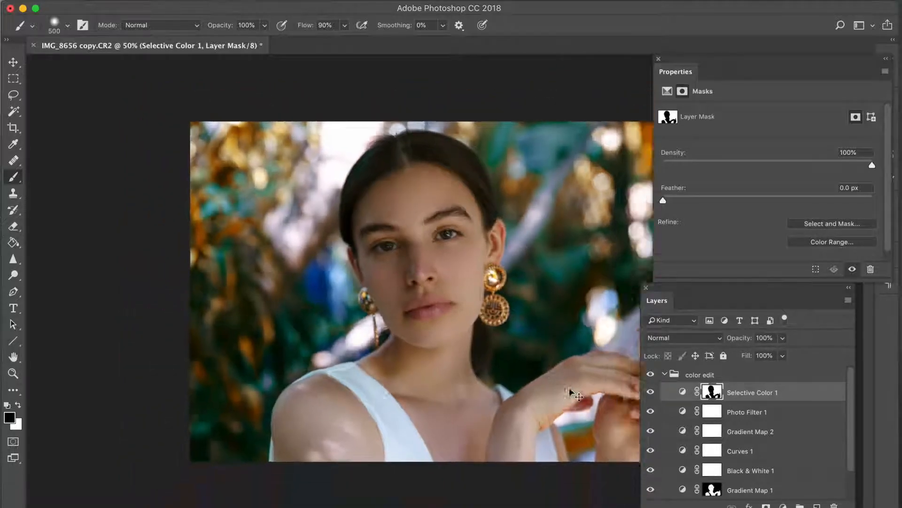
{"action": "key", "text": "1"}
{"action": "key", "text": "1"}
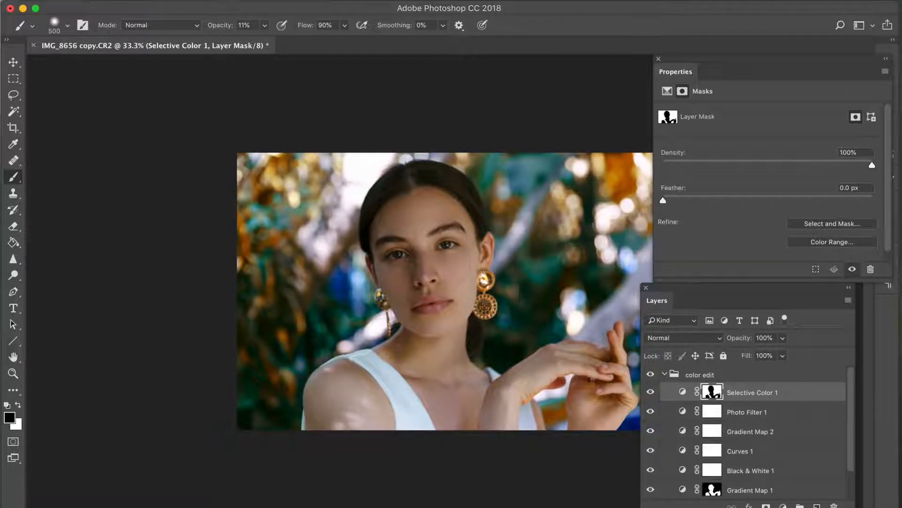
{"action": "key", "text": "x"}
{"action": "key", "text": "bracketright"}
Compare the portrait with the Selective Color 1 layer hidden and shown, and bring up the layer's adjustment settings
{"action": "left_click_drag", "start_coordinate": [672, 304], "coordinate": [696, 313]}
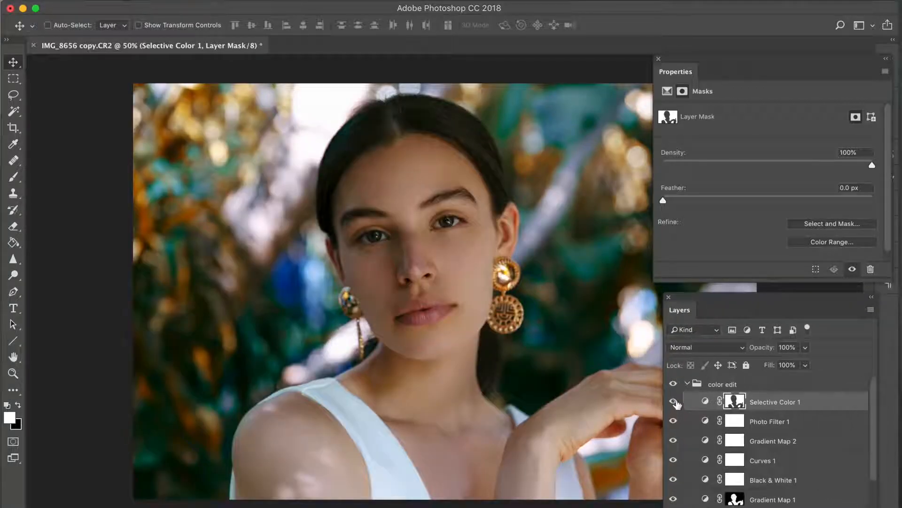
{"action": "left_click", "coordinate": [674, 400]}
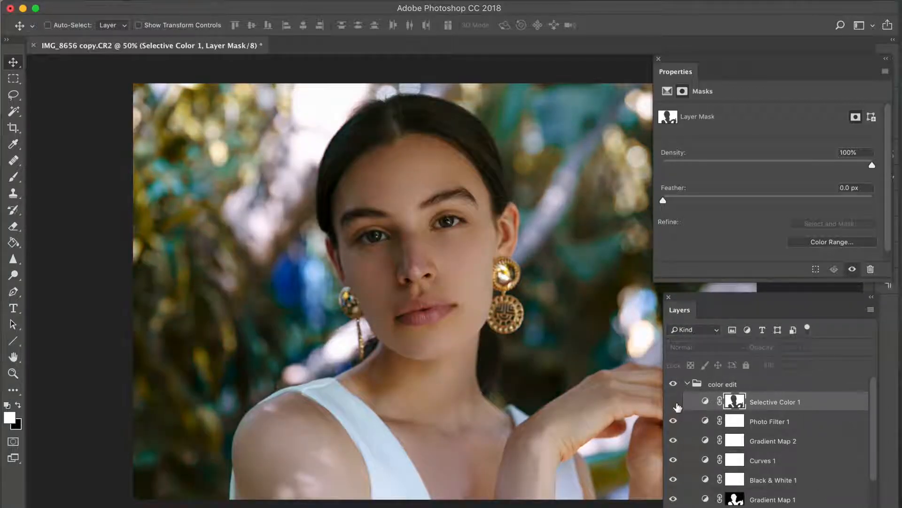
{"action": "left_click", "coordinate": [675, 403]}
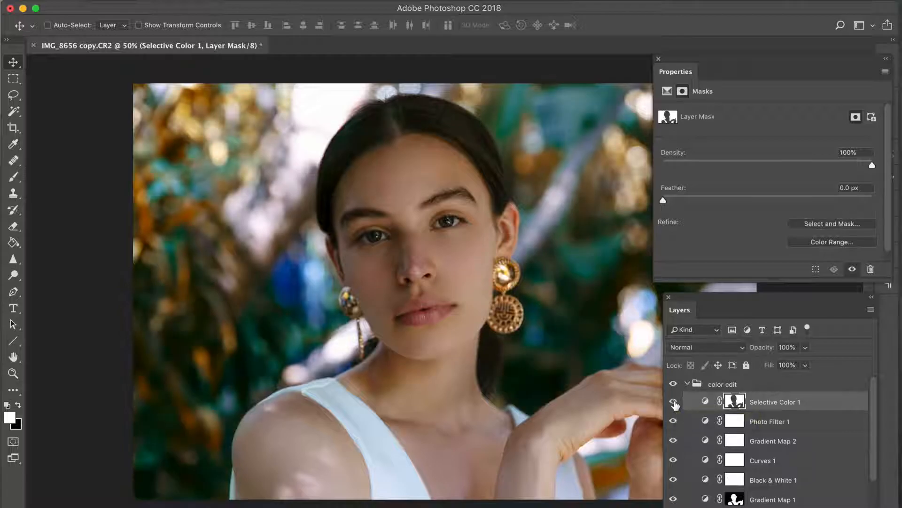
{"action": "left_click", "coordinate": [674, 402]}
{"action": "left_click", "coordinate": [674, 403]}
{"action": "left_click", "coordinate": [704, 403]}
{"action": "mouse_move", "coordinate": [679, 318]}
{"action": "left_mouse_down"}
{"action": "mouse_move", "coordinate": [709, 308]}
{"action": "mouse_move", "coordinate": [674, 320]}
{"action": "left_mouse_up"}
{"action": "left_click_drag", "start_coordinate": [757, 66], "coordinate": [763, 68]}
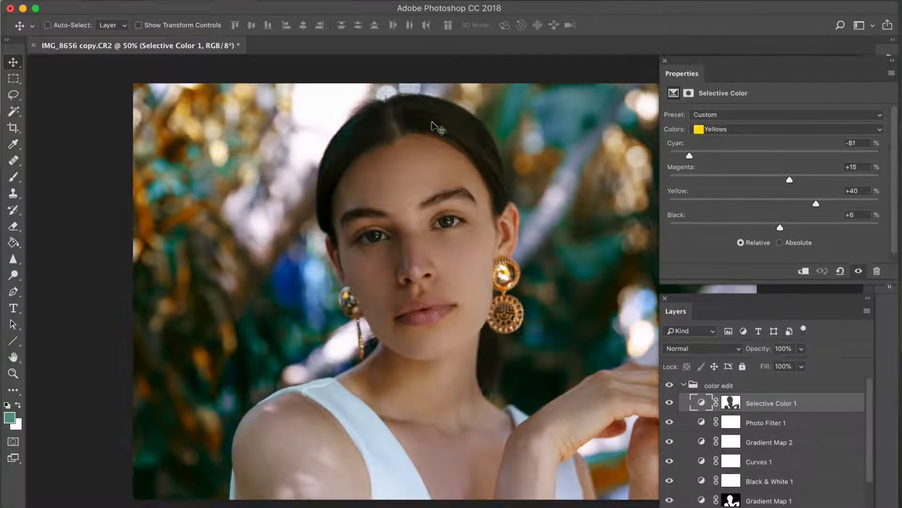
Add a Curves adjustment layer above Selective Color 1, enlarge its settings panel, and set the blend mode to Luminosity
{"action": "left_click", "coordinate": [196, 2]}
{"action": "mouse_move", "coordinate": [329, 160]}
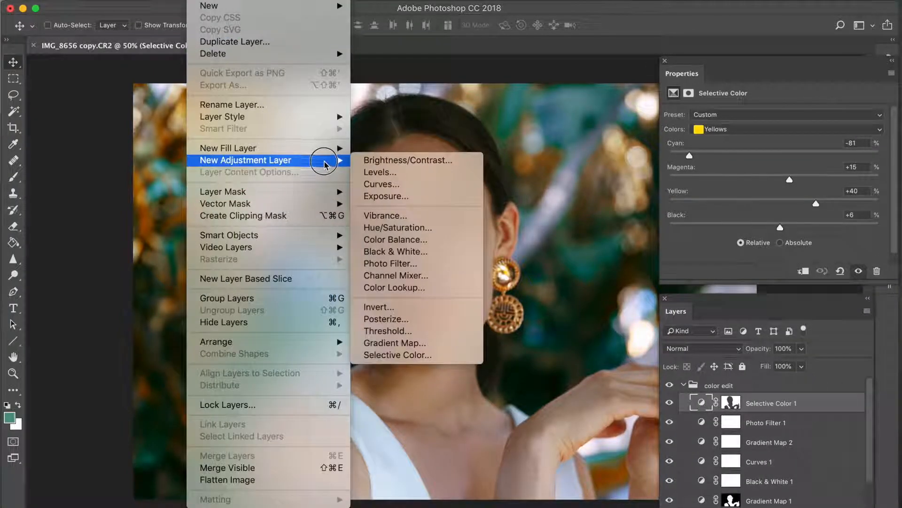
{"action": "left_click", "coordinate": [397, 184]}
{"action": "key", "text": "Return"}
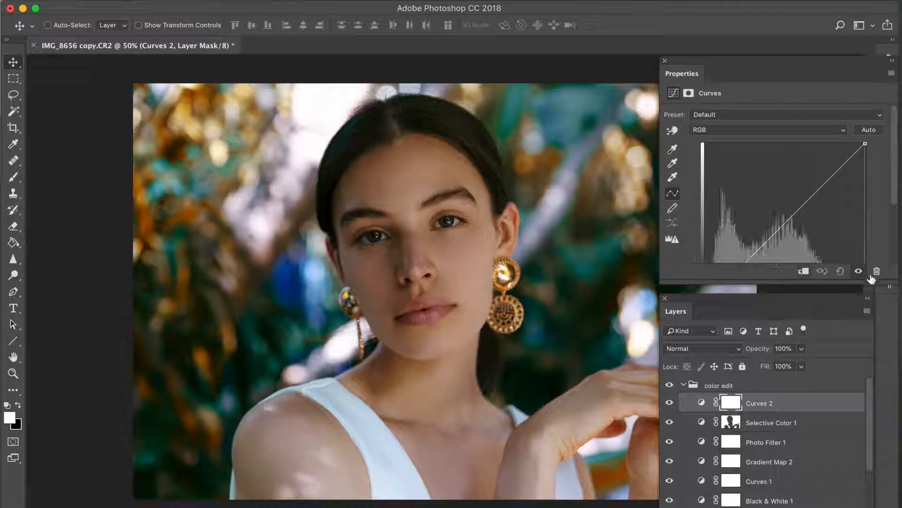
{"action": "left_click_drag", "start_coordinate": [897, 282], "coordinate": [887, 314]}
{"action": "left_click_drag", "start_coordinate": [685, 59], "coordinate": [684, 49]}
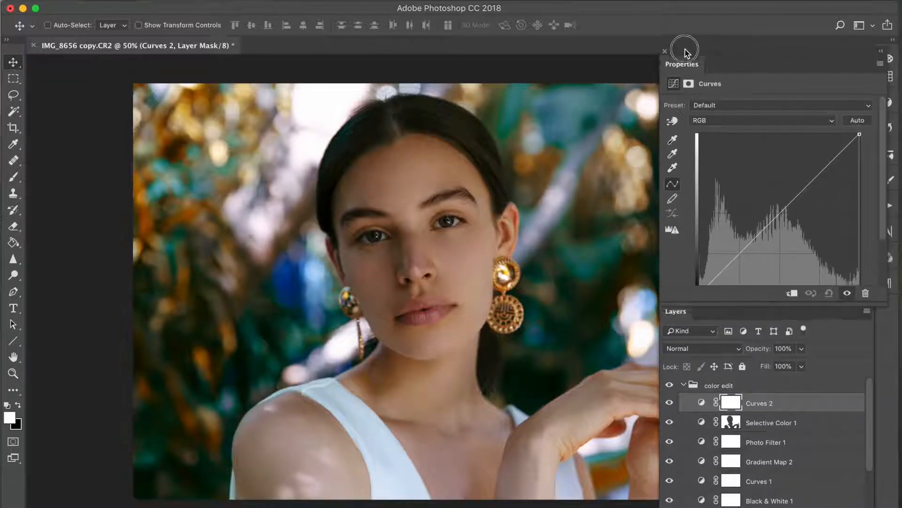
{"action": "left_click", "coordinate": [703, 348]}
{"action": "scroll", "coordinate": [700, 376], "scroll_direction": "down", "scroll_amount": 4}
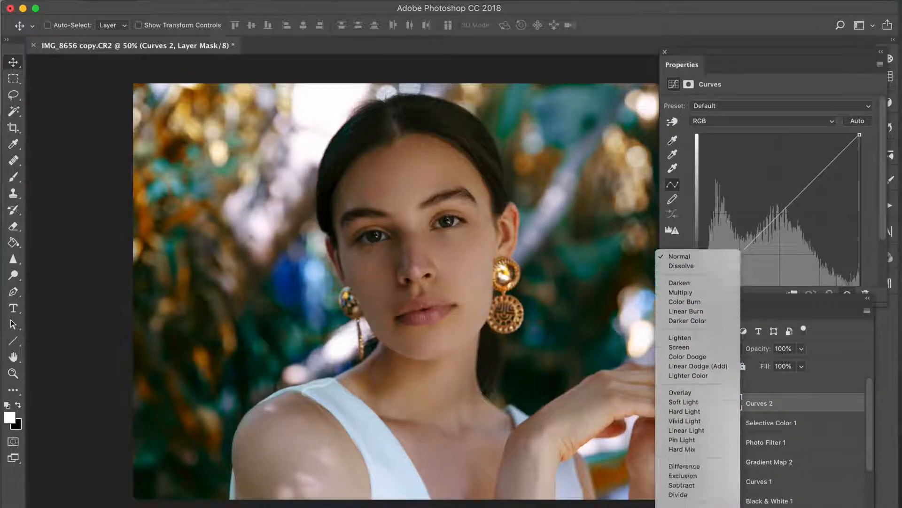
{"action": "left_click", "coordinate": [687, 498]}
Anchor the shadows and lower midtones of the new RGB curve with two points and raise a highlight point slightly
{"action": "left_click_drag", "start_coordinate": [743, 248], "coordinate": [743, 253]}
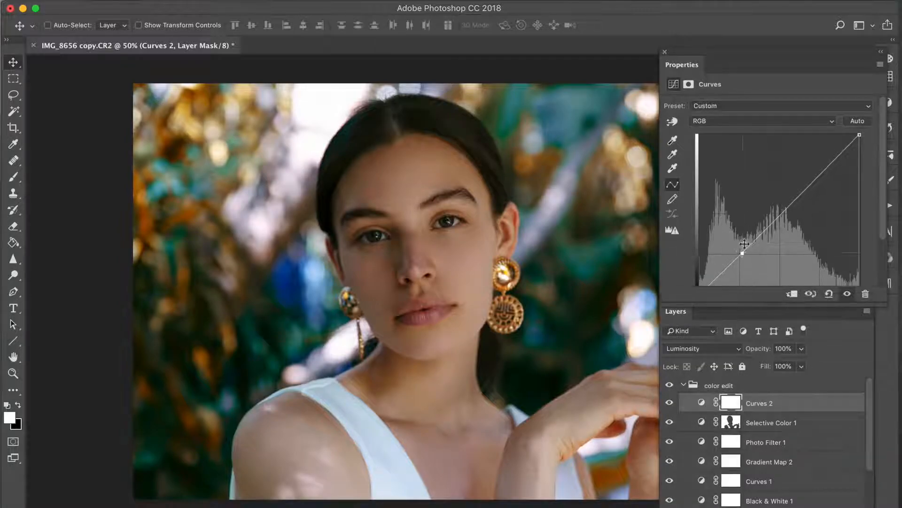
{"action": "left_click_drag", "start_coordinate": [800, 191], "coordinate": [798, 187]}
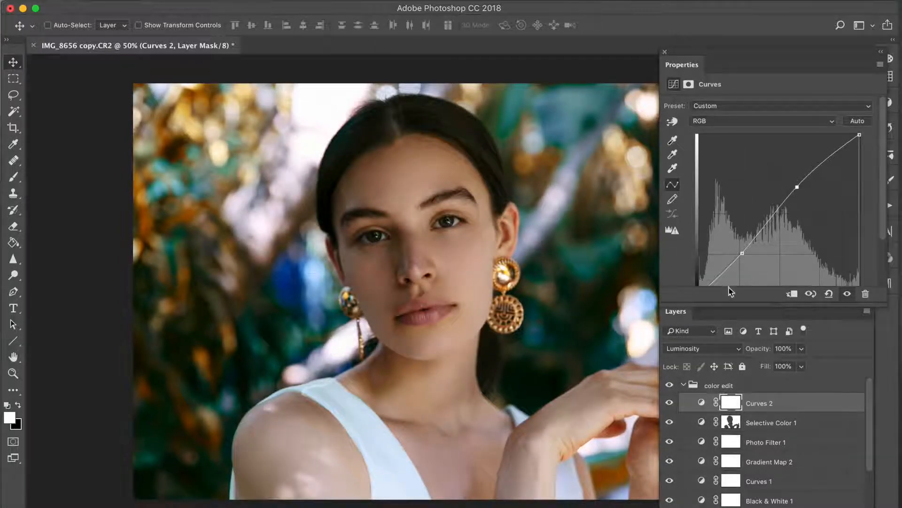
{"action": "left_click_drag", "start_coordinate": [720, 276], "coordinate": [744, 252]}
{"action": "left_click_drag", "start_coordinate": [793, 185], "coordinate": [798, 186]}
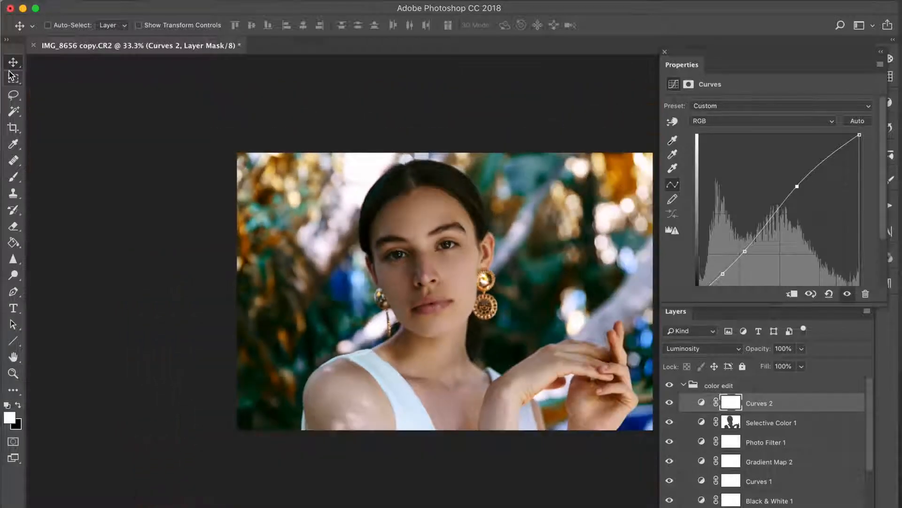
Lower the Curves 2 opacity to 79%, ease its highlight point back toward the diagonal, and compare with the layer hidden
{"action": "left_click_drag", "start_coordinate": [763, 351], "coordinate": [753, 350]}
{"action": "left_click_drag", "start_coordinate": [798, 187], "coordinate": [803, 186]}
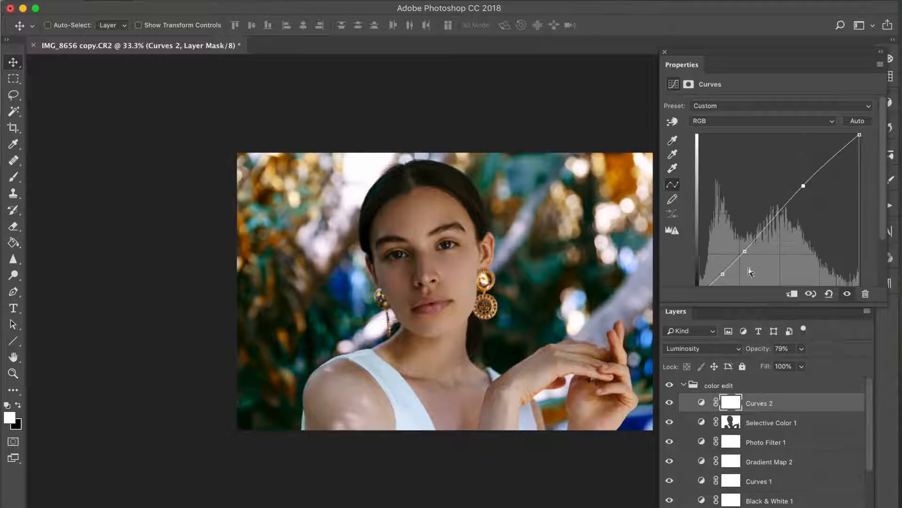
{"action": "left_click", "coordinate": [670, 403]}
{"action": "left_click", "coordinate": [670, 404]}
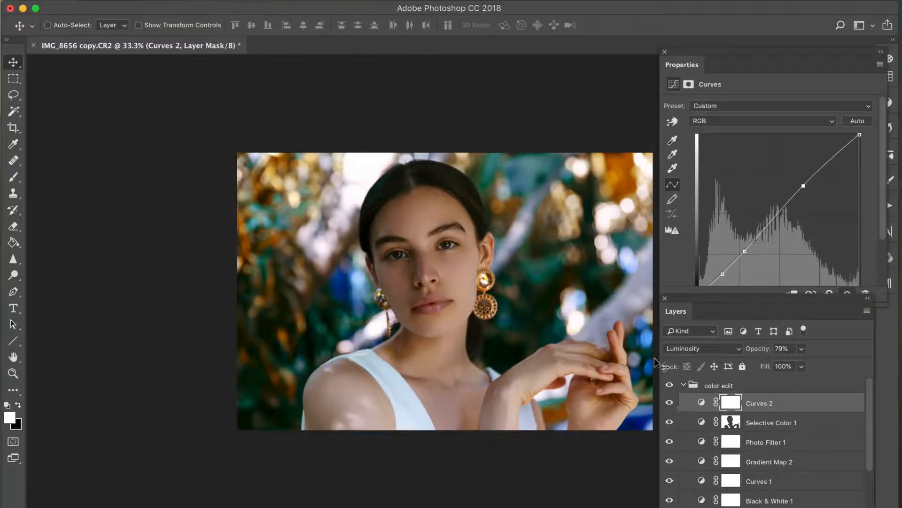
Collapse the color edit group and compare the portrait with the group hidden and shown at 50% and 33.3% zoom
{"action": "key", "text": "super+plus"}
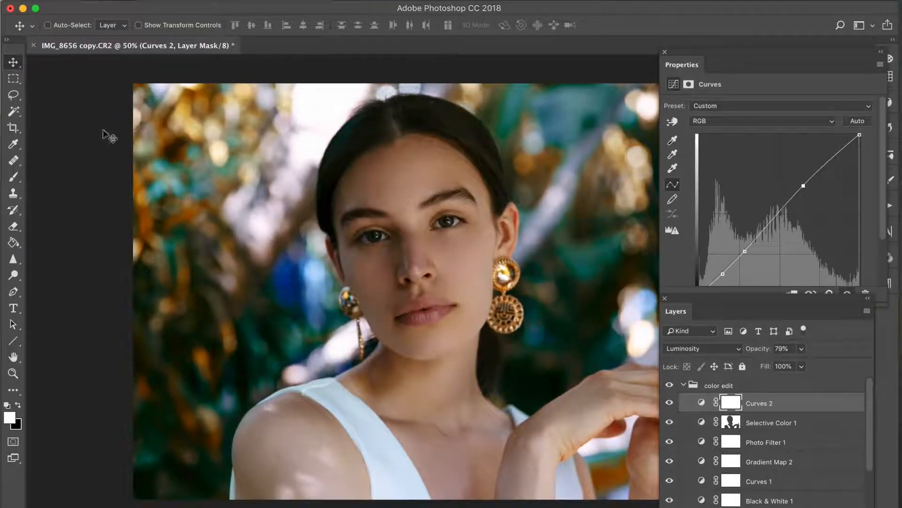
{"action": "left_click_drag", "start_coordinate": [679, 315], "coordinate": [696, 320]}
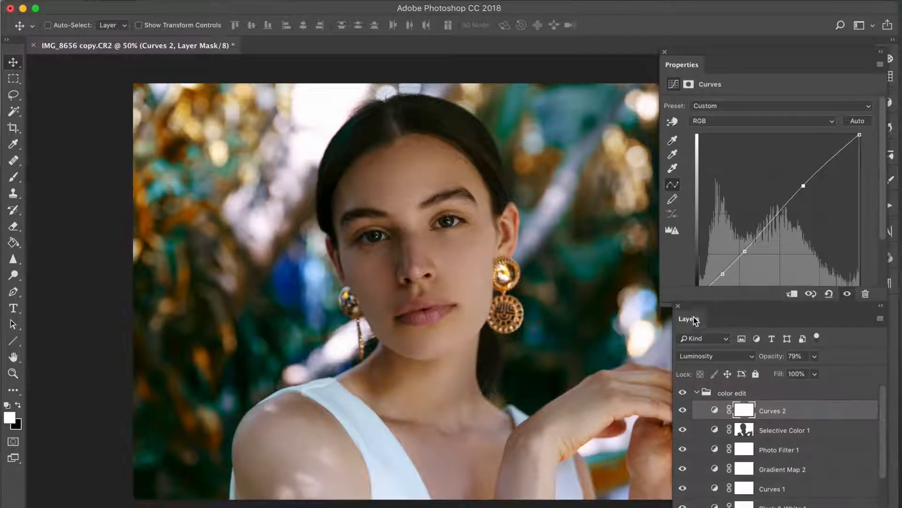
{"action": "left_click", "coordinate": [697, 392]}
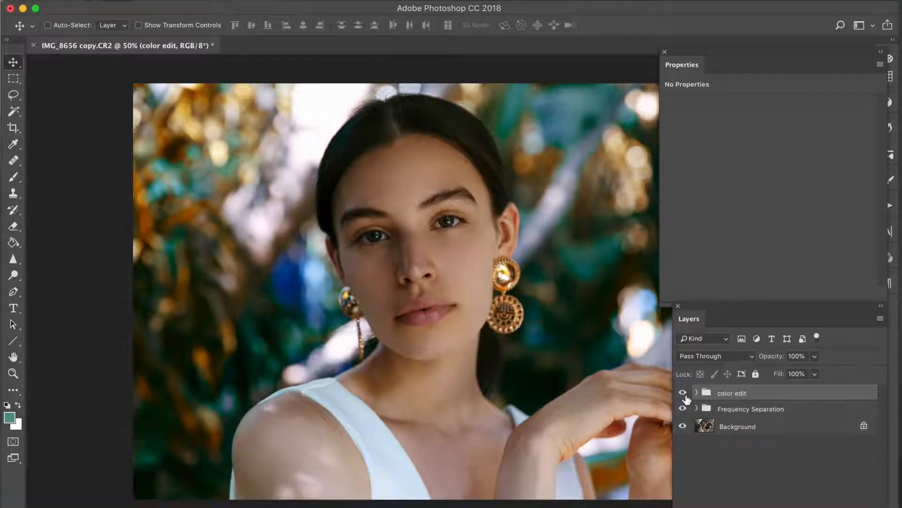
{"action": "left_click", "coordinate": [682, 393]}
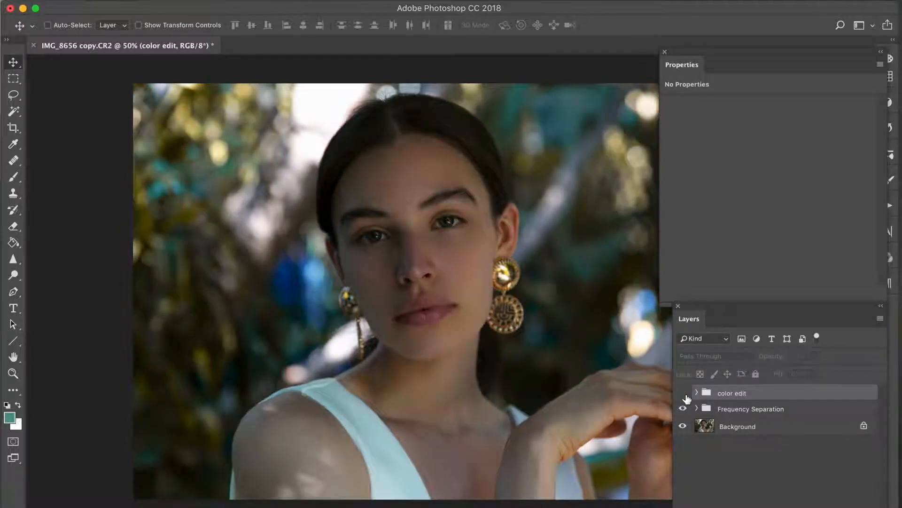
{"action": "left_click", "coordinate": [683, 393]}
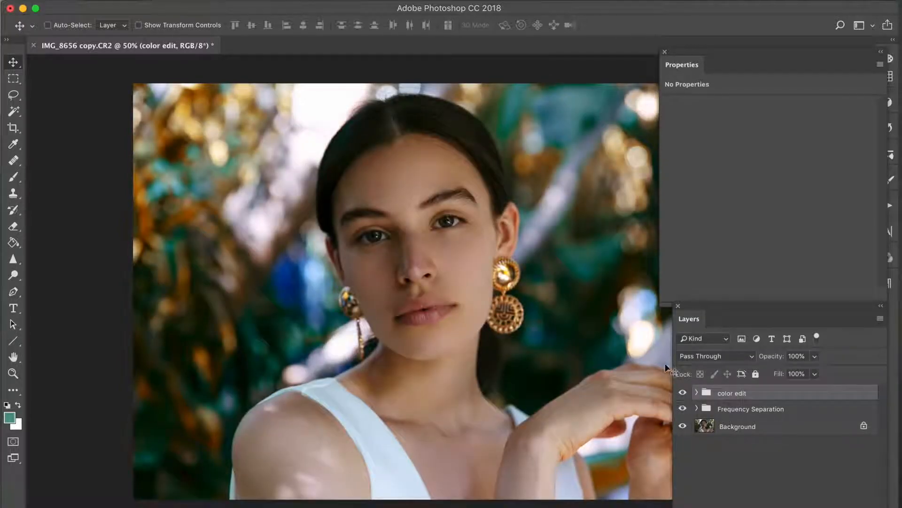
{"action": "key", "text": "super+minus"}
{"action": "left_click", "coordinate": [683, 393]}
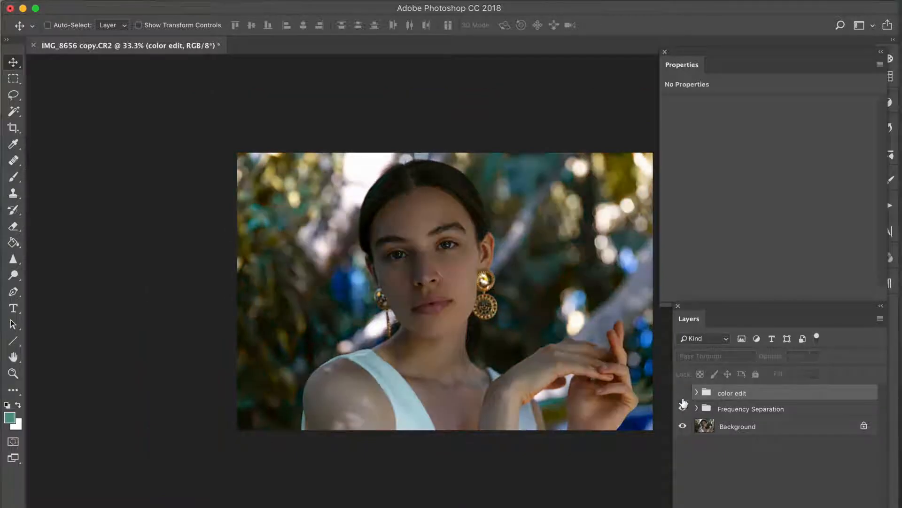
{"action": "left_click", "coordinate": [683, 395]}
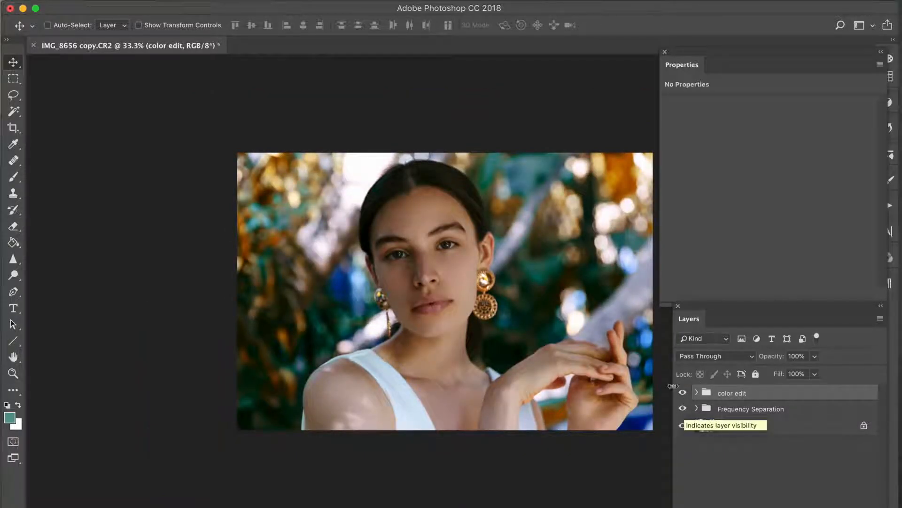
Compare the original with the finished portrait at 50% by hiding and showing both the color edit and Frequency Separation groups
{"action": "key", "text": "super+plus"}
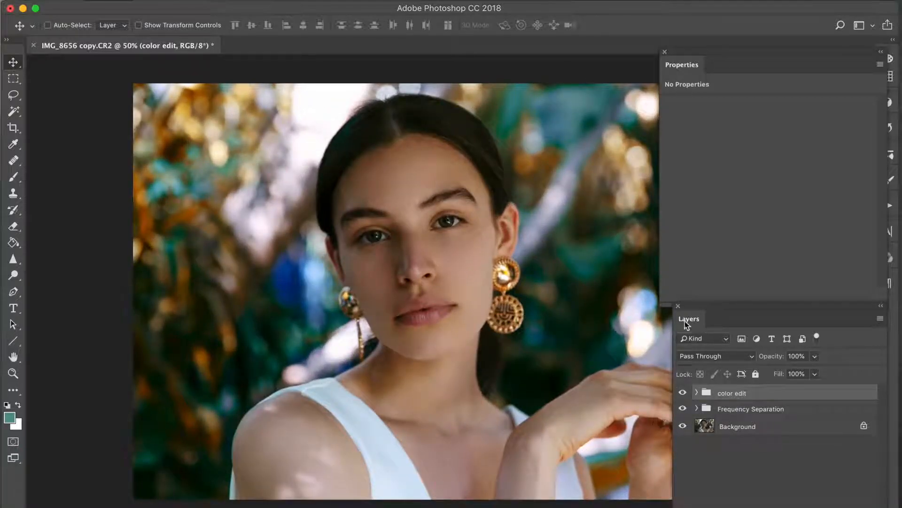
{"action": "left_click_drag", "start_coordinate": [686, 324], "coordinate": [687, 329]}
{"action": "left_click_drag", "start_coordinate": [672, 415], "coordinate": [673, 399]}
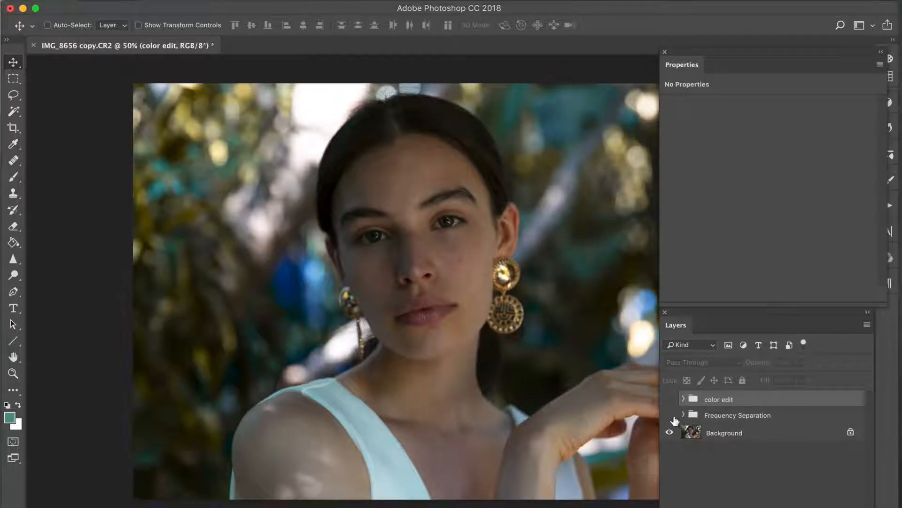
{"action": "left_click_drag", "start_coordinate": [673, 419], "coordinate": [674, 400]}
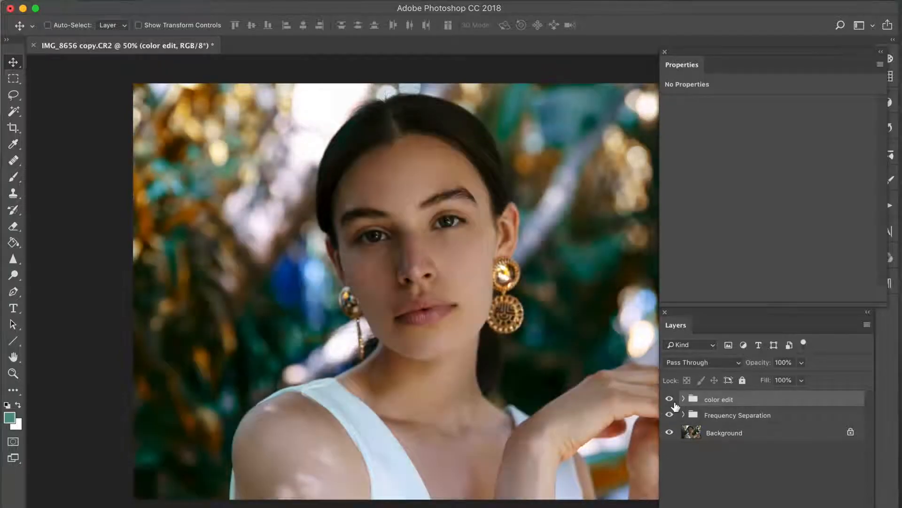